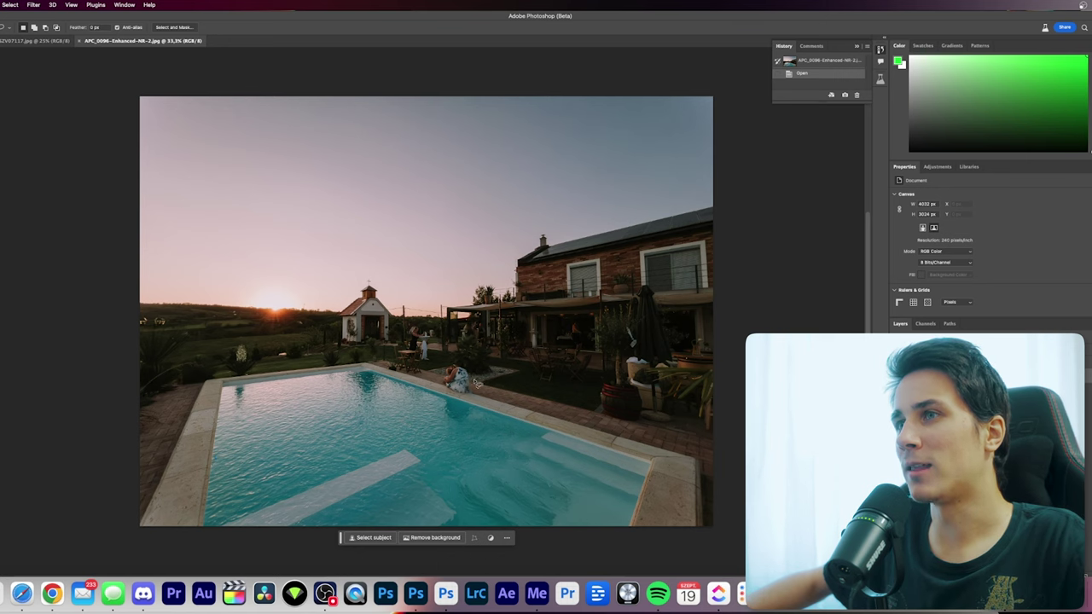
# Lasso the woman and child at the pool edge and run Generative Fill with no prompt.
pyautogui.scroll(5, 476, 381)
pyautogui.scroll(4, 476, 381)
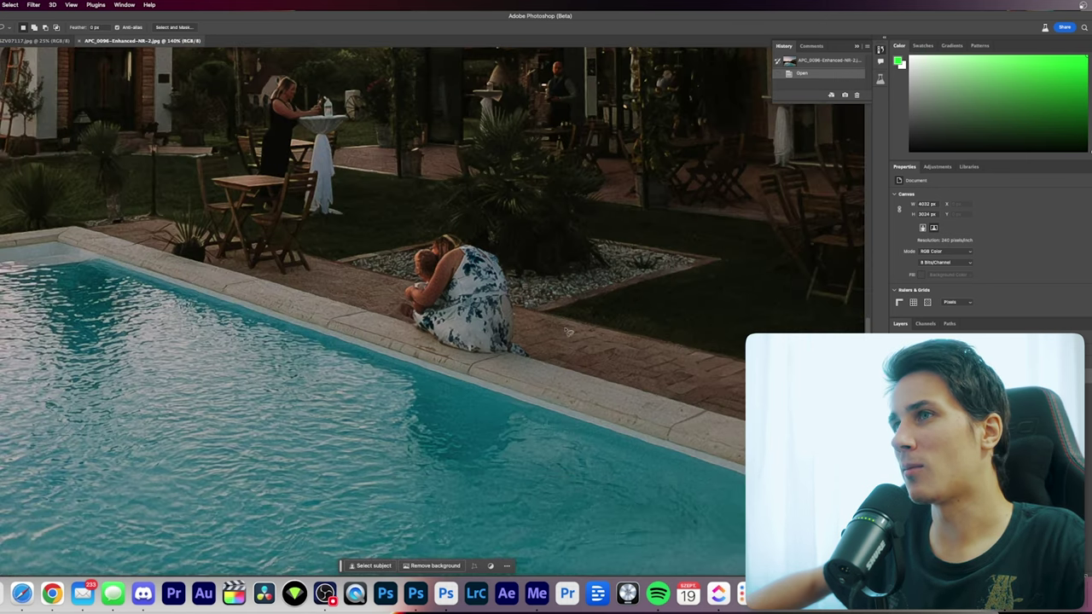
pyautogui.moveTo(559, 315); pyautogui.dragTo(518, 231)
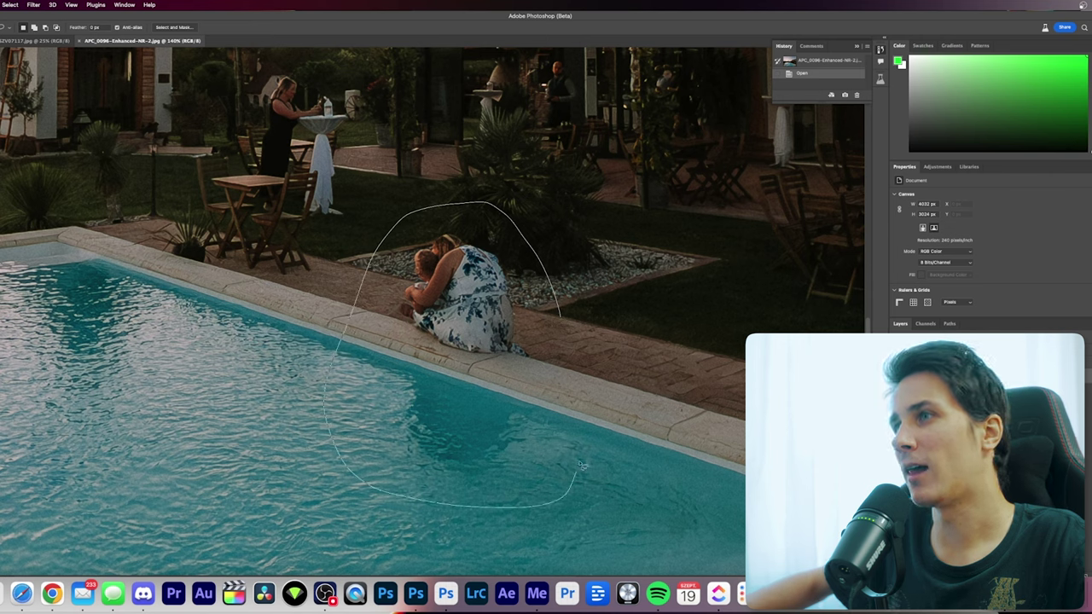
pyautogui.moveTo(581, 465); pyautogui.dragTo(589, 294)
pyautogui.click(415, 521)
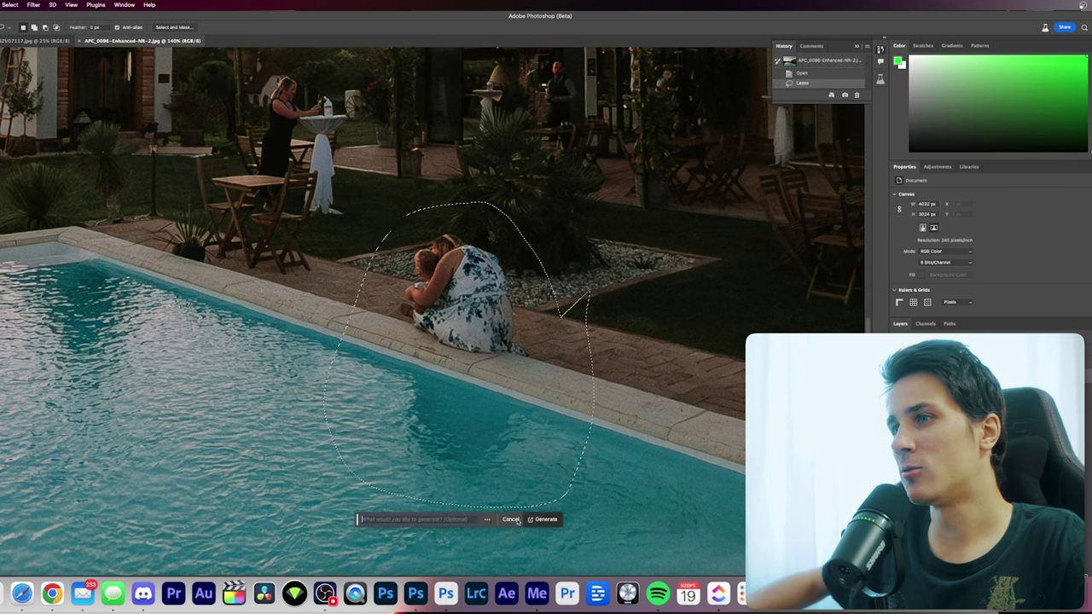
pyautogui.click(535, 519)
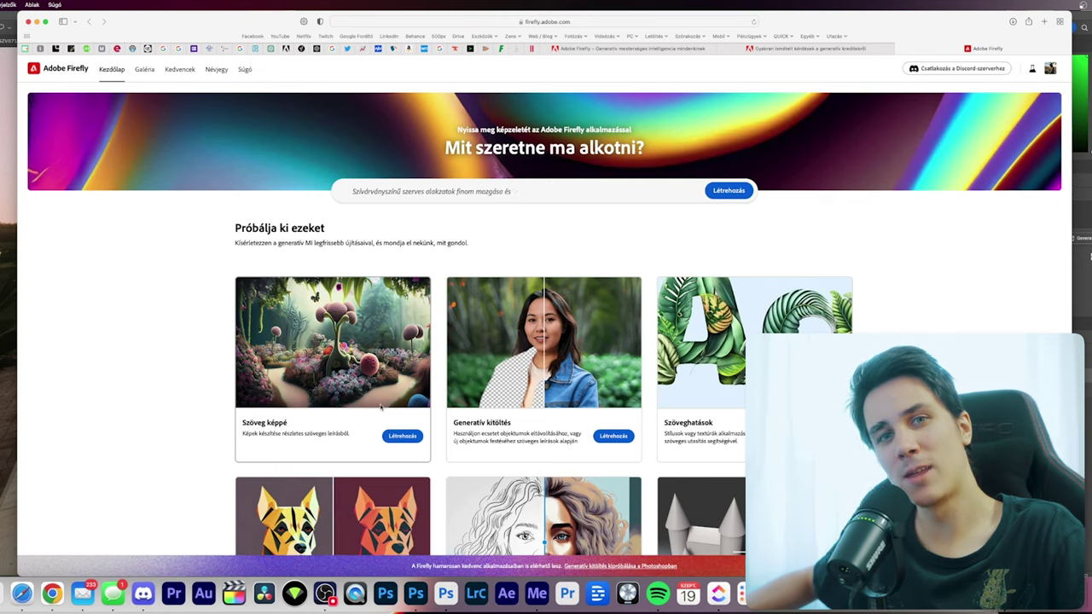
# Open the generative credits FAQ and highlight the 1 kredit* cost in its table.
pyautogui.click(835, 50)
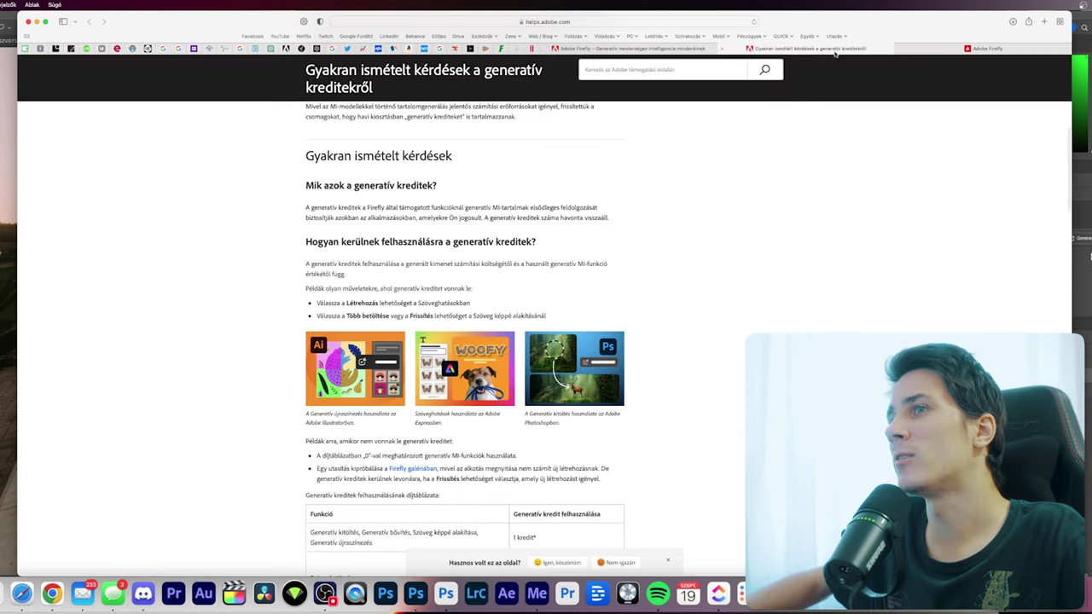
pyautogui.scroll(1, 407, 383)
pyautogui.scroll(-5, 407, 384)
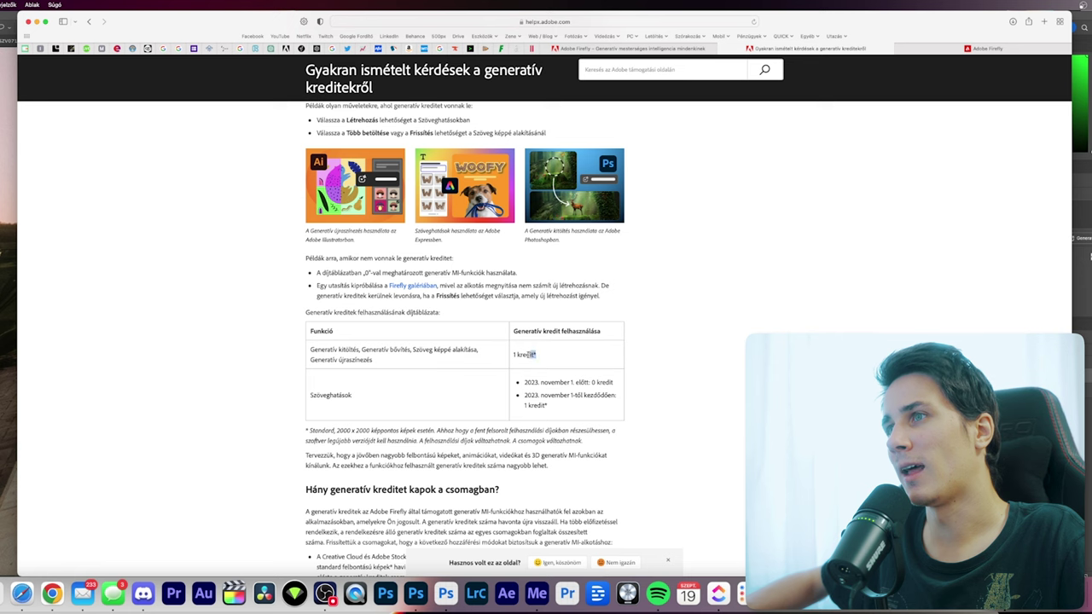
pyautogui.moveTo(531, 354); pyautogui.dragTo(506, 356)
pyautogui.click(369, 356)
# Expand the Creative Cloud individual plans table and highlight Lightroom's 100 monthly credits.
pyautogui.scroll(-10, 375, 359)
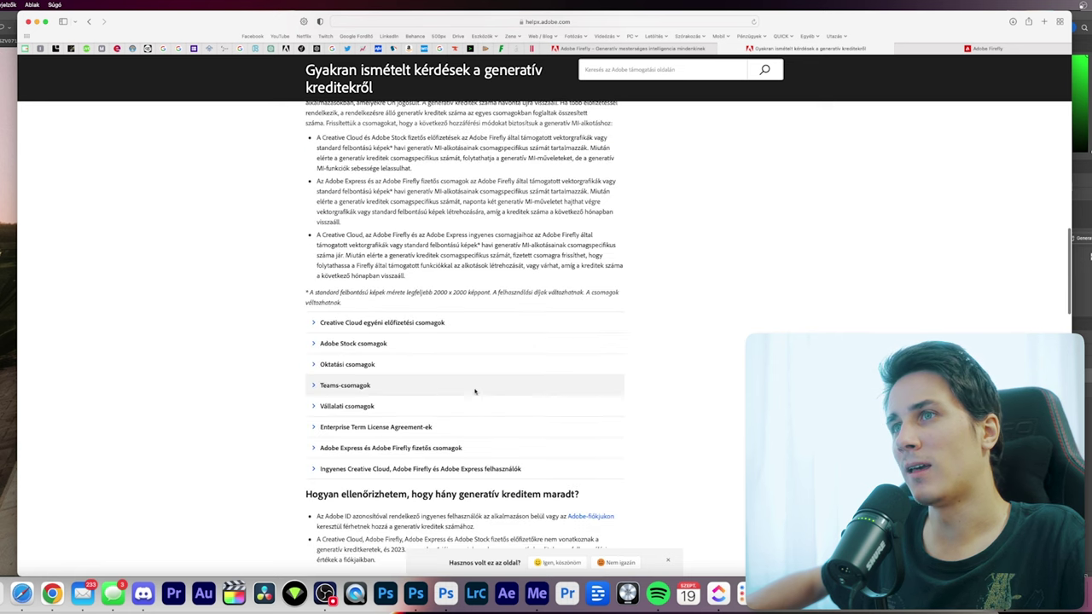
pyautogui.click(401, 323)
pyautogui.scroll(-2, 428, 380)
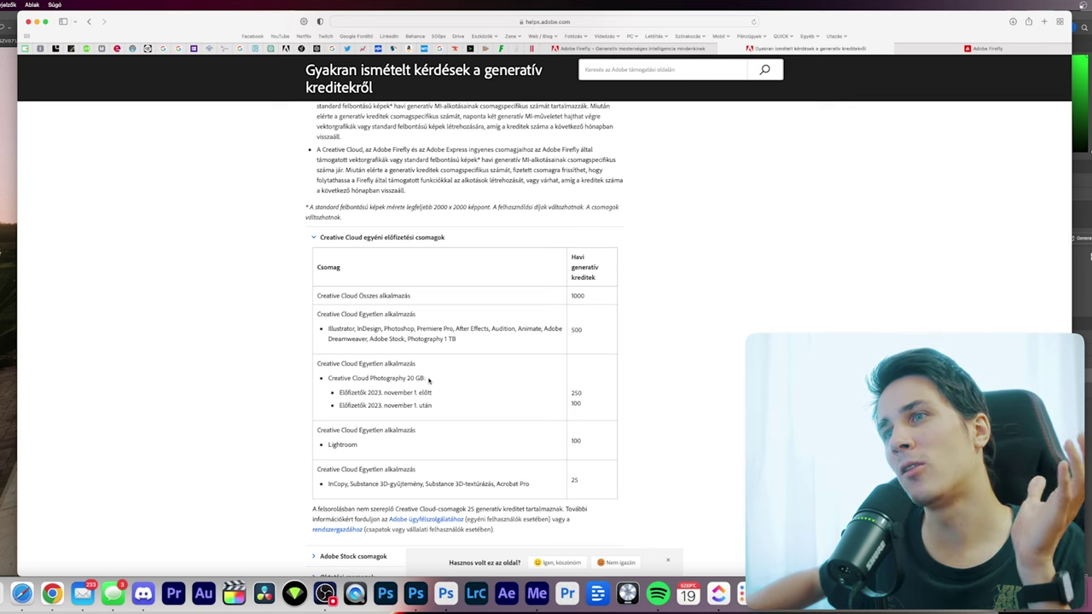
pyautogui.moveTo(338, 430); pyautogui.dragTo(382, 443)
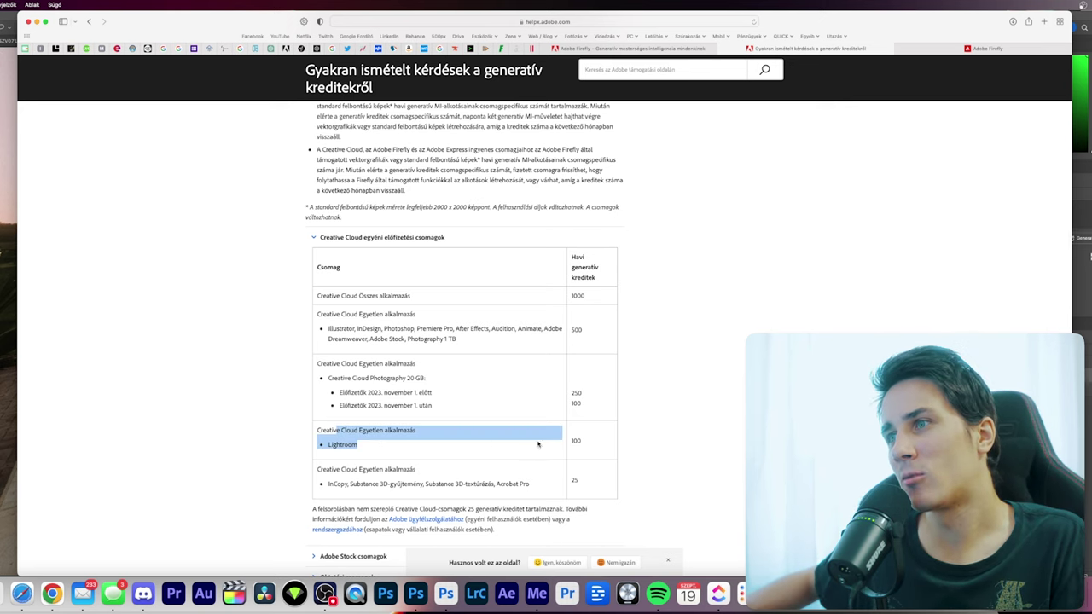
pyautogui.moveTo(591, 443); pyautogui.dragTo(562, 441)
pyautogui.click(575, 442)
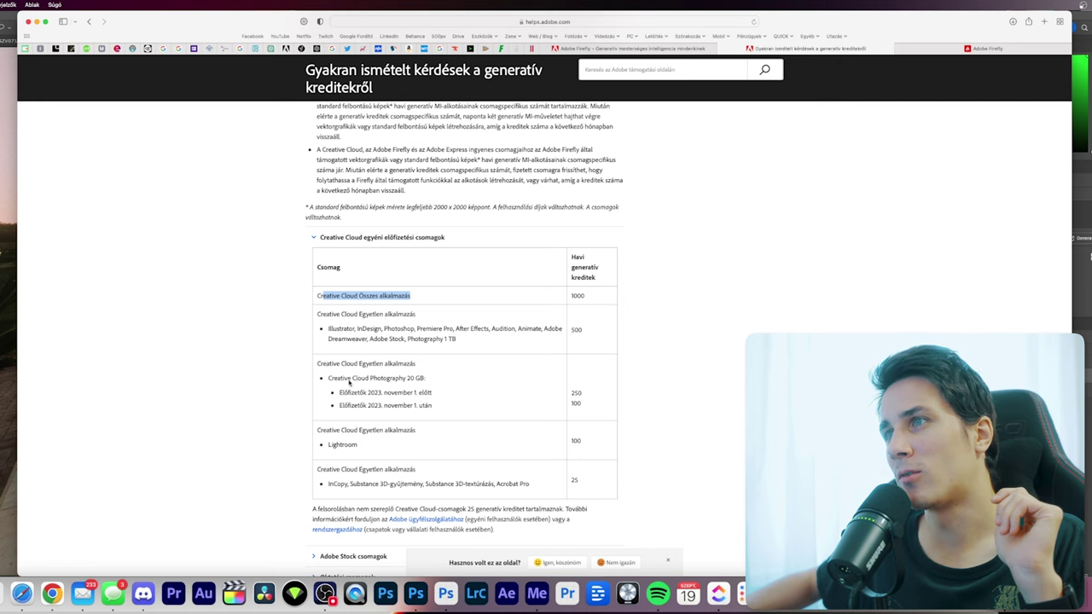
# Highlight the Photography 20 GB plan's 250 and 100 credit amounts, then go to the Adobe Firefly page.
pyautogui.moveTo(349, 382); pyautogui.dragTo(431, 398)
pyautogui.moveTo(350, 393); pyautogui.dragTo(436, 400)
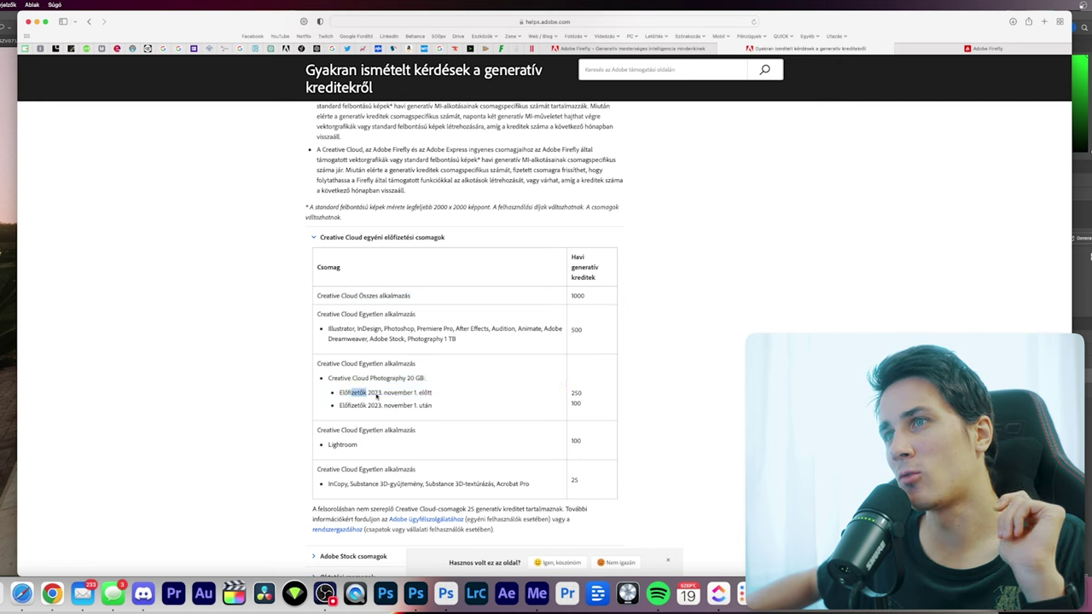
pyautogui.click(584, 394)
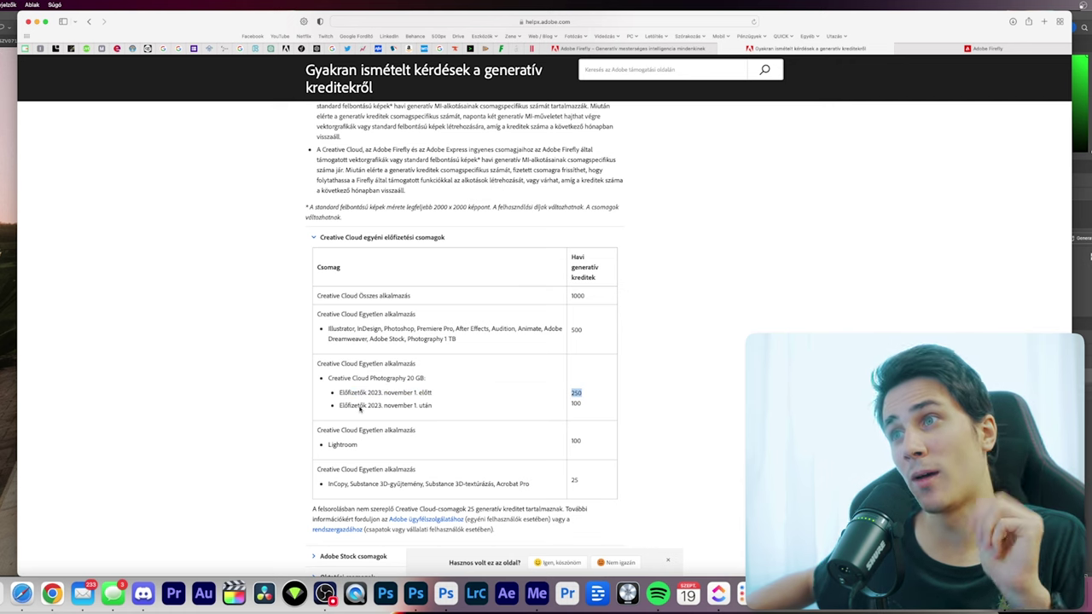
pyautogui.tripleClick(603, 403)
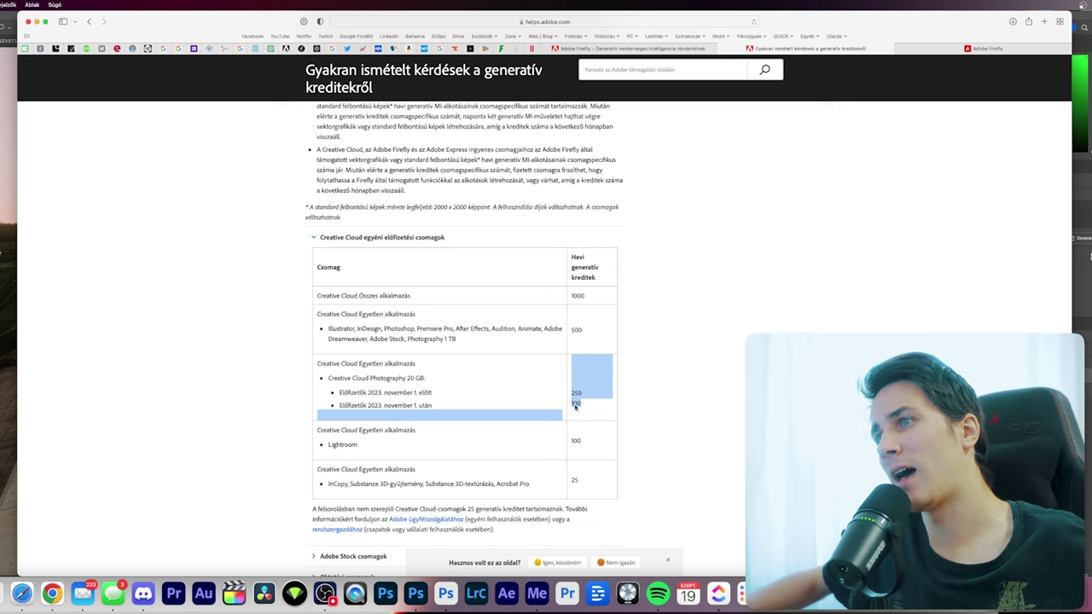
pyautogui.click(587, 405)
pyautogui.scroll(-3, 587, 405)
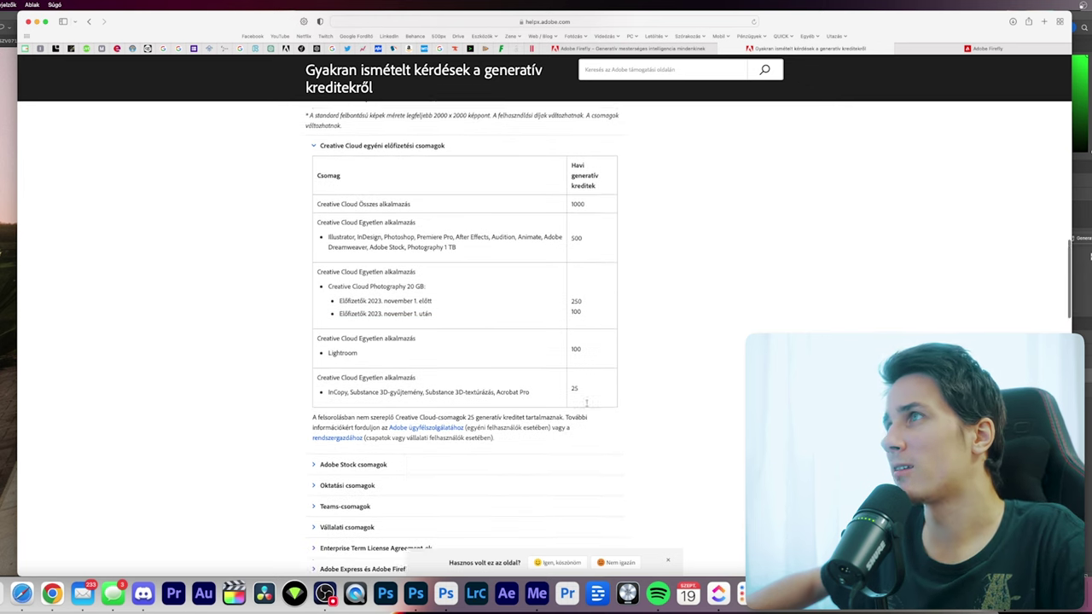
pyautogui.scroll(2, 665, 256)
pyautogui.click(651, 48)
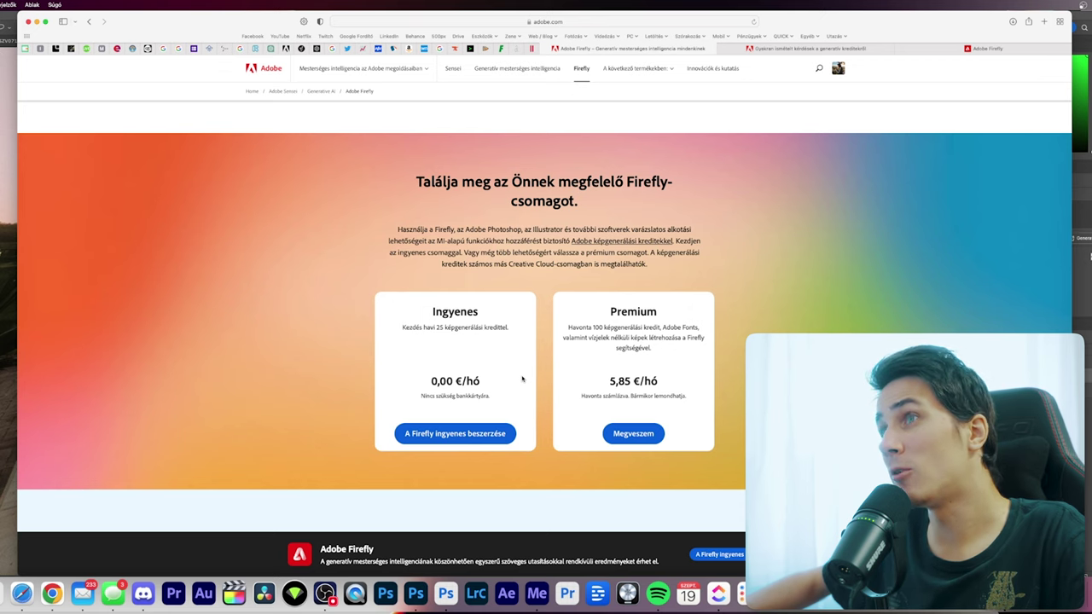
# Scroll up the Firefly plans page to show the free plan and the 5,85 €/hó Premium plan.
pyautogui.scroll(1, 522, 379)
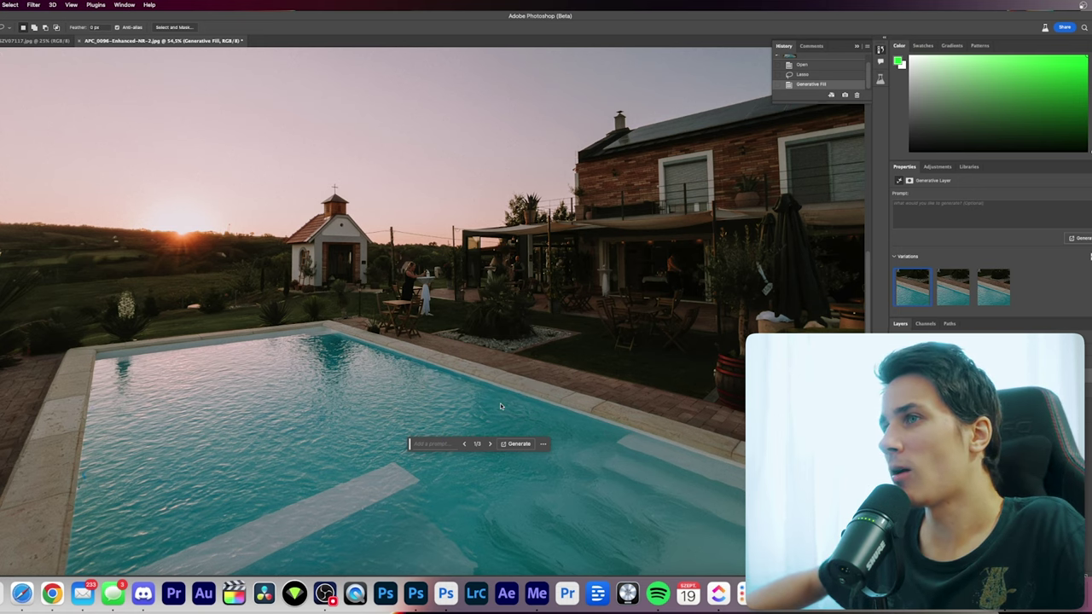
# Cycle through the three Generative Fill variations, keep variation 3, and fit the image on screen.
pyautogui.scroll(3, 500, 403)
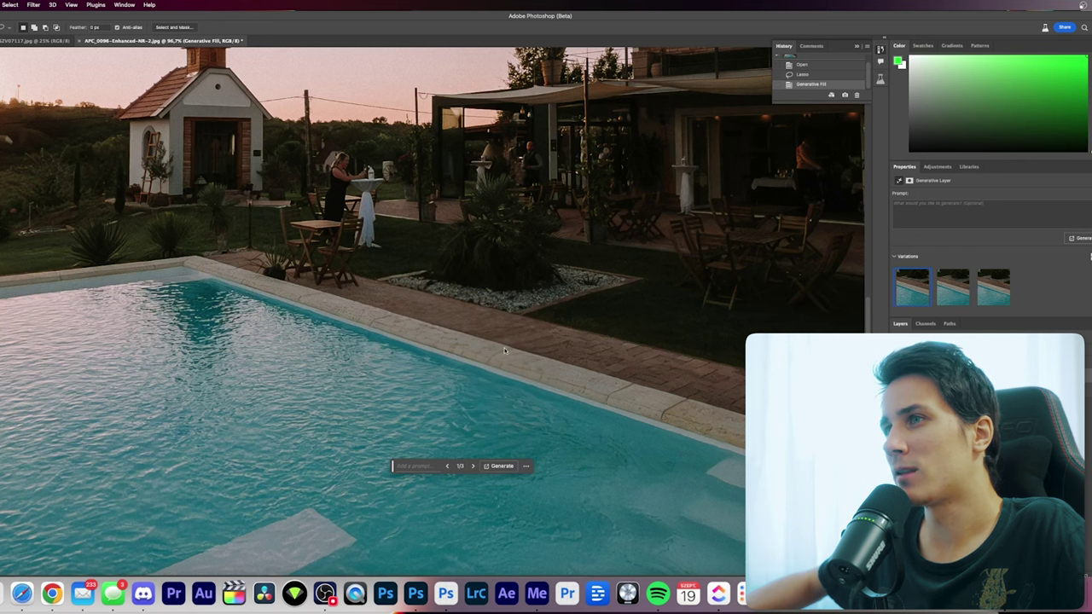
pyautogui.scroll(3, 522, 356)
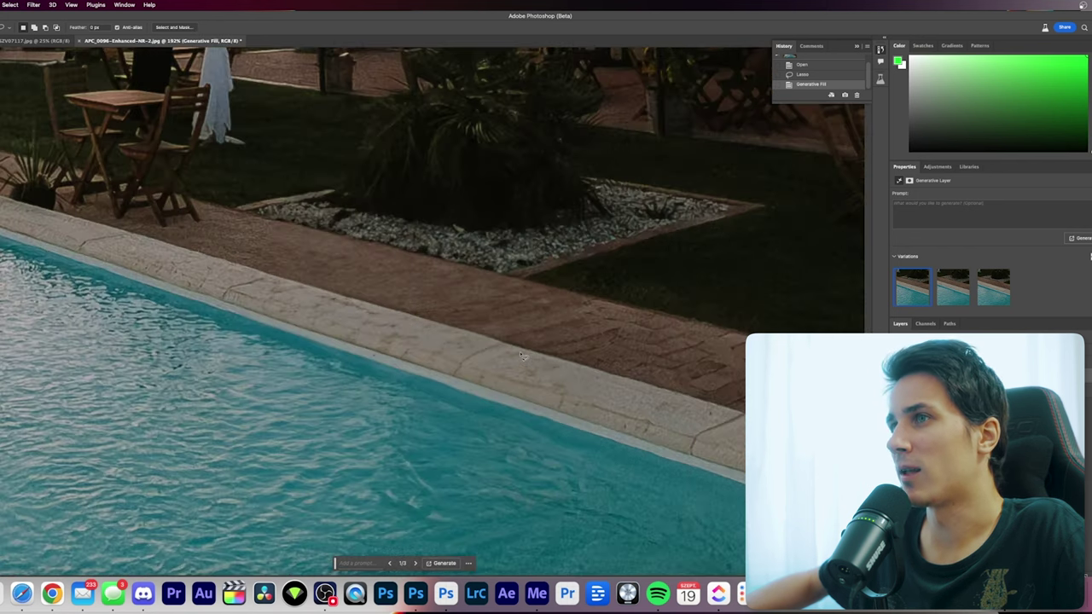
pyautogui.scroll(-4, 523, 356)
pyautogui.click(473, 461)
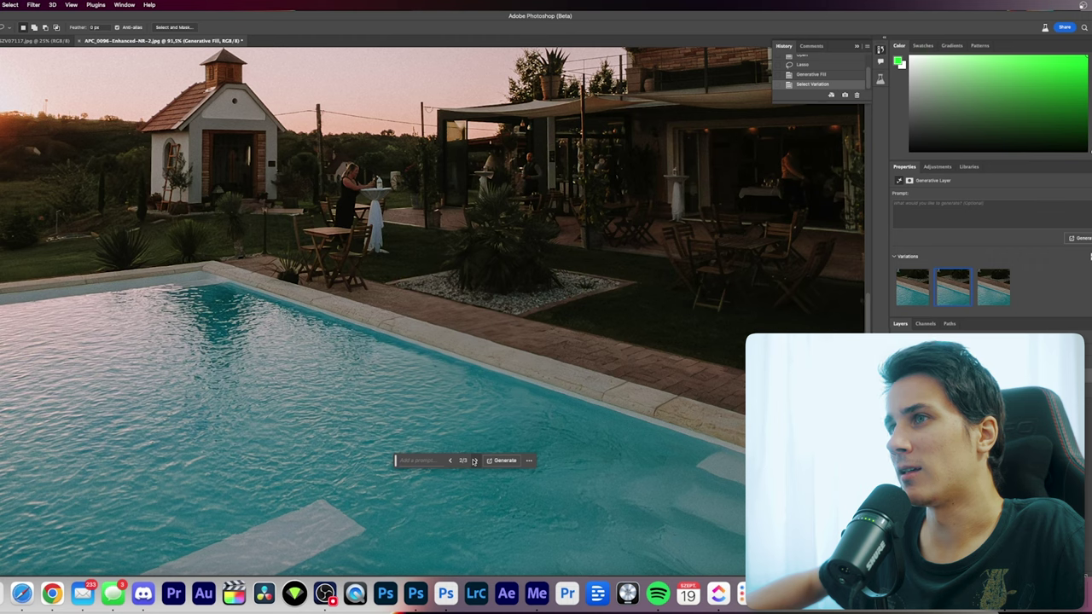
pyautogui.click(473, 461)
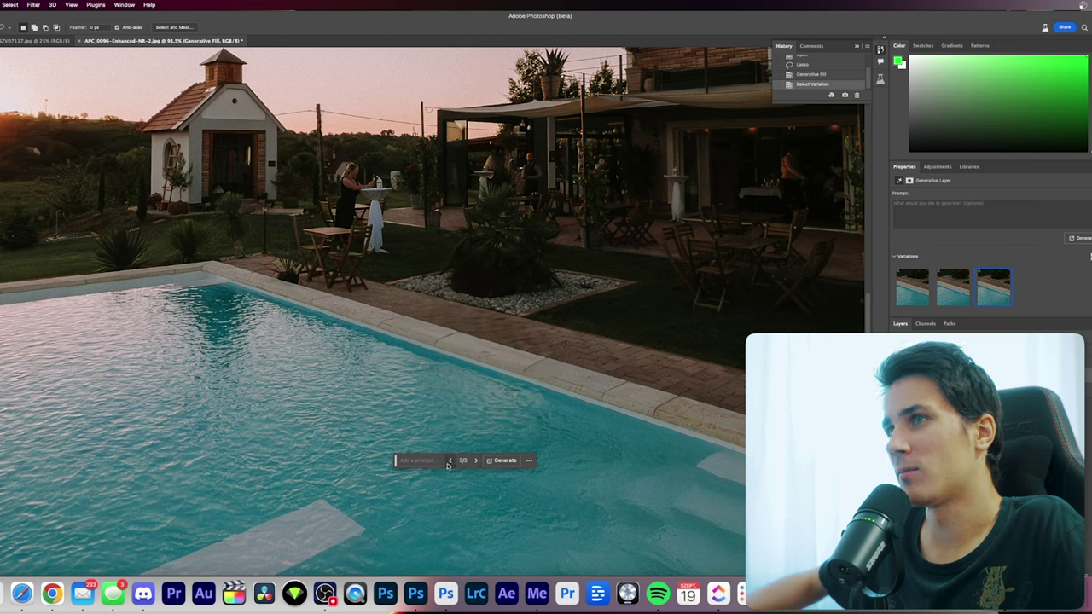
pyautogui.click(449, 462)
pyautogui.click(475, 461)
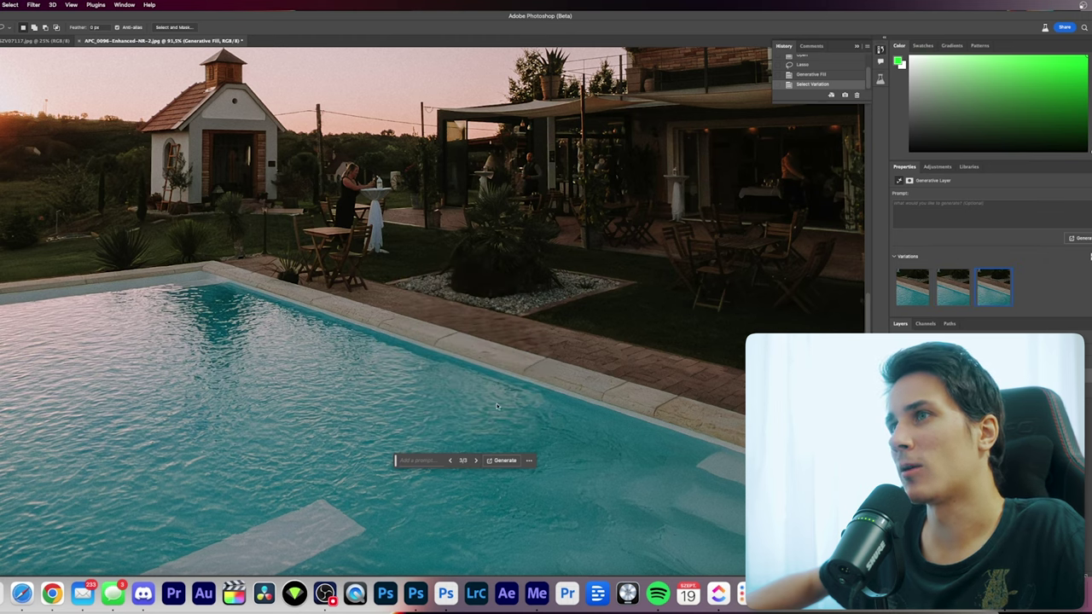
pyautogui.press('super+0')
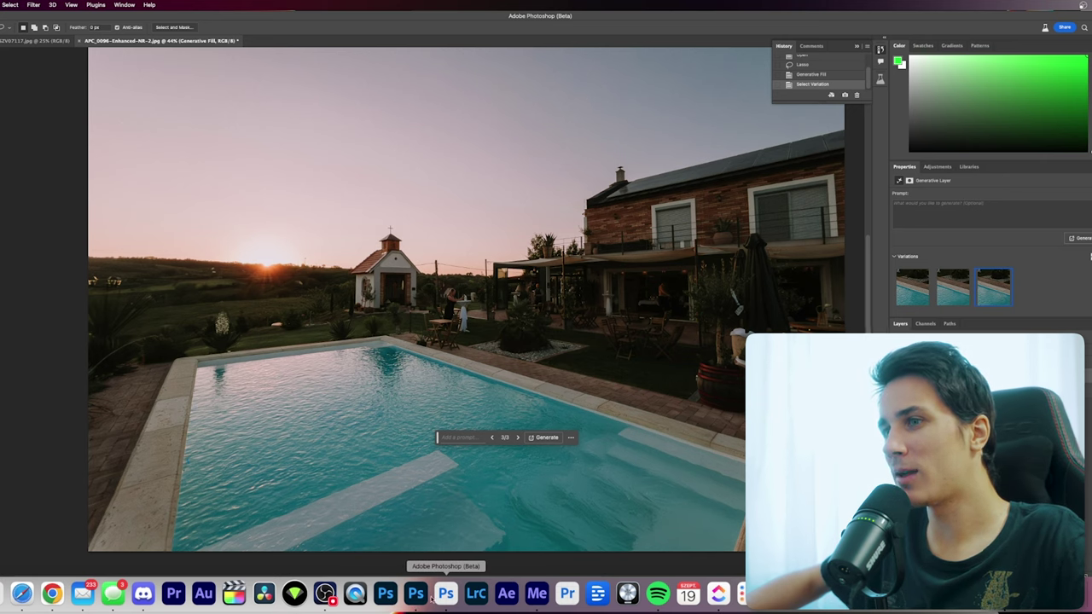
# In Photoshop 2024, lasso the woman and child at the pool edge and run Generative Fill.
pyautogui.click(415, 593)
pyautogui.scroll(5, 554, 401)
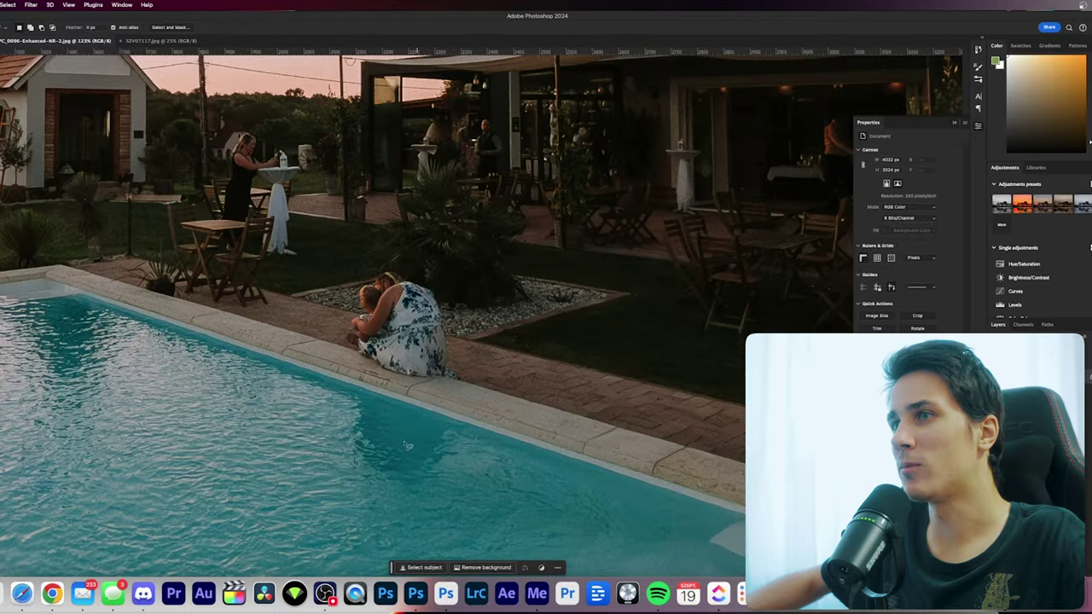
pyautogui.hscroll(-3, 408, 445)
pyautogui.moveTo(526, 380); pyautogui.dragTo(506, 264)
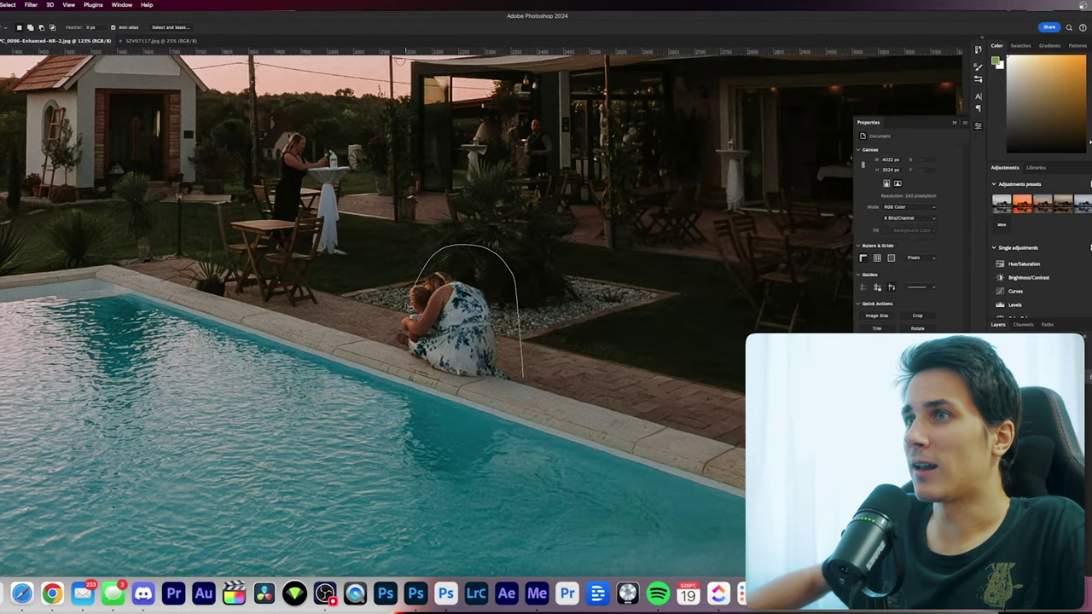
pyautogui.click(533, 330)
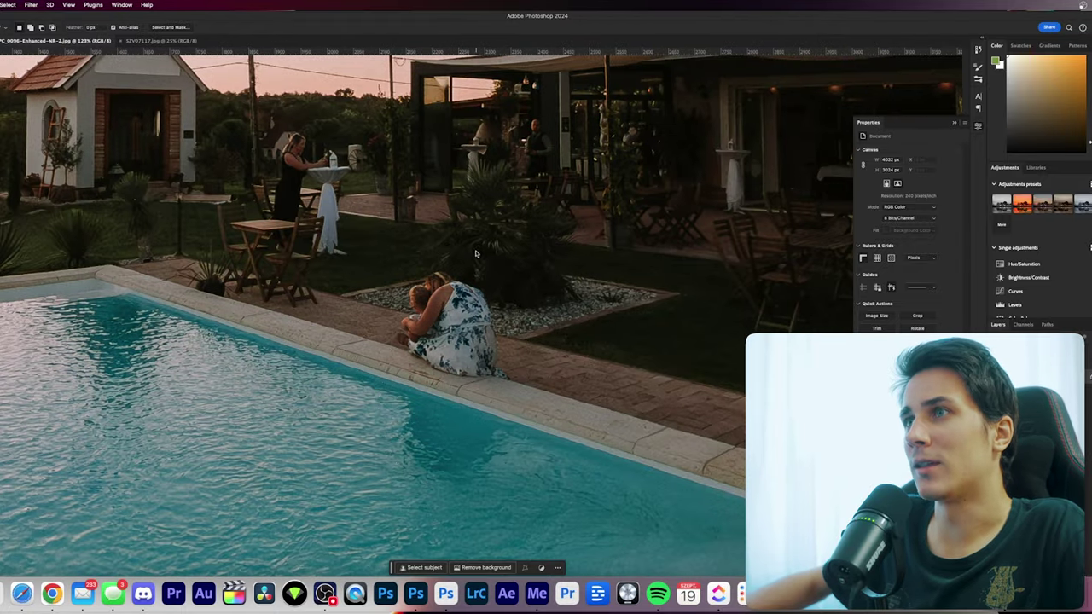
pyautogui.moveTo(488, 272); pyautogui.dragTo(421, 256)
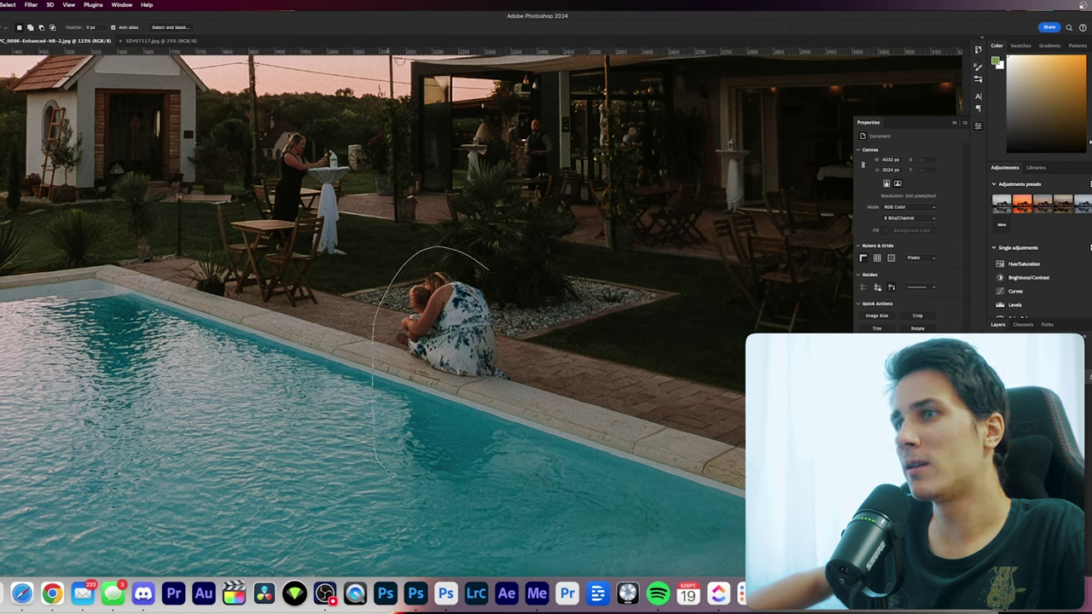
pyautogui.moveTo(538, 333); pyautogui.dragTo(509, 302)
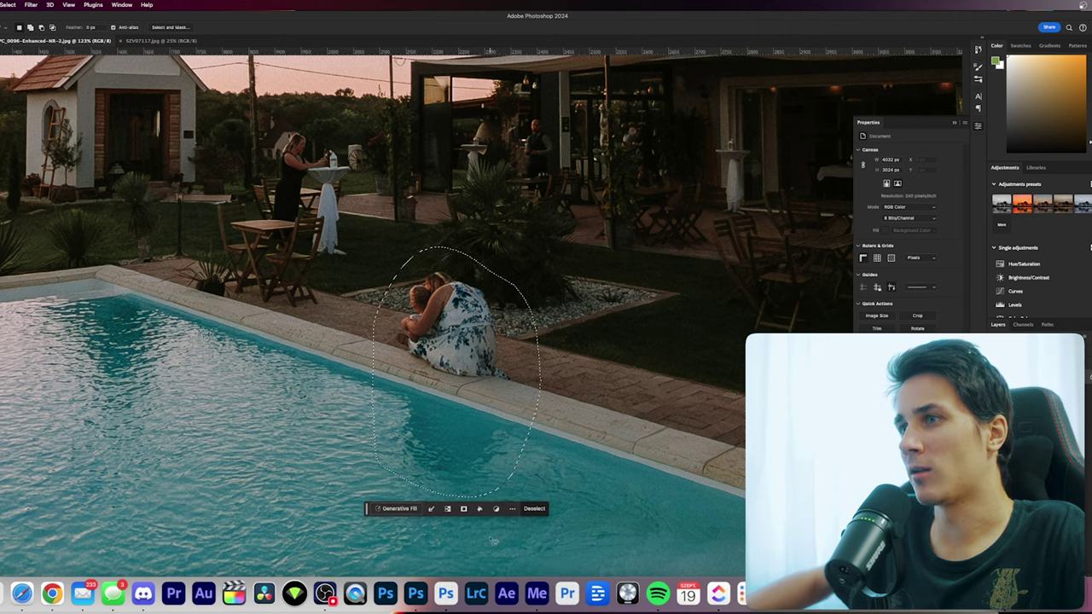
pyautogui.click(397, 509)
pyautogui.click(544, 509)
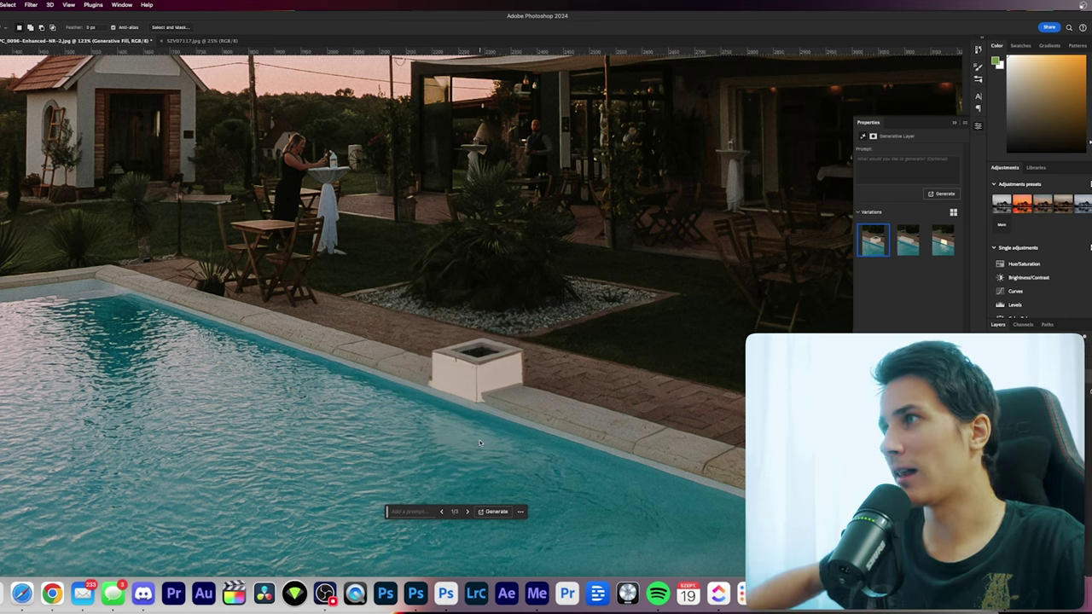
pyautogui.click(906, 249)
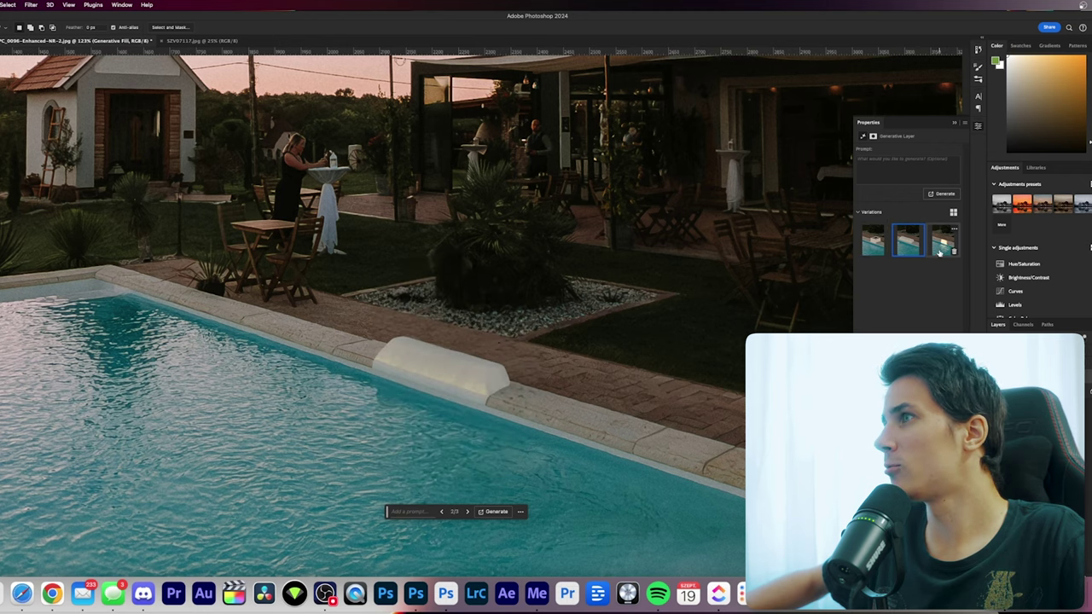
pyautogui.click(940, 247)
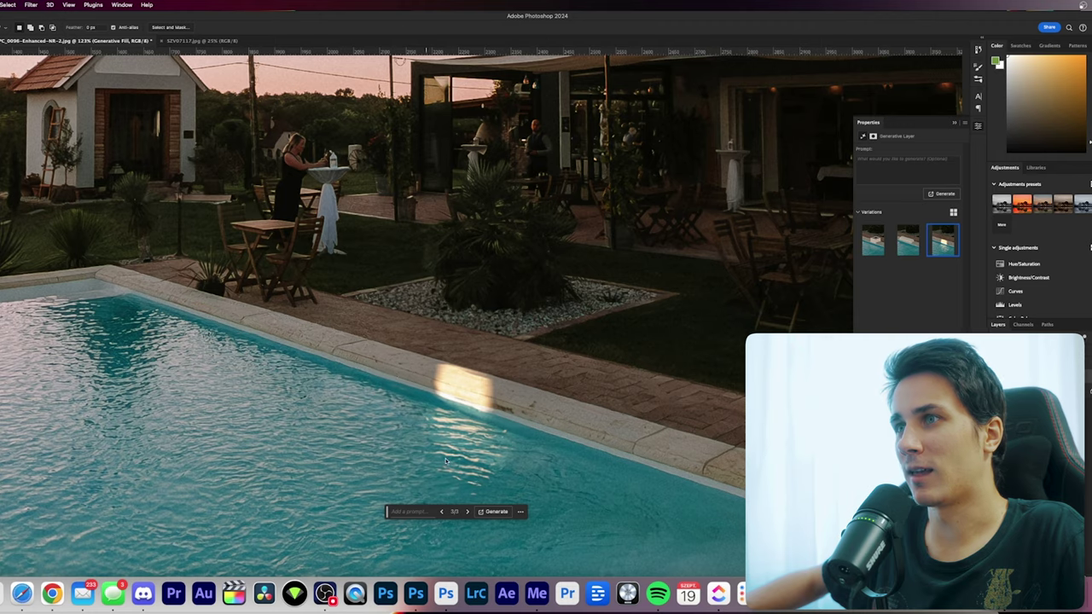
pyautogui.scroll(-5, 444, 435)
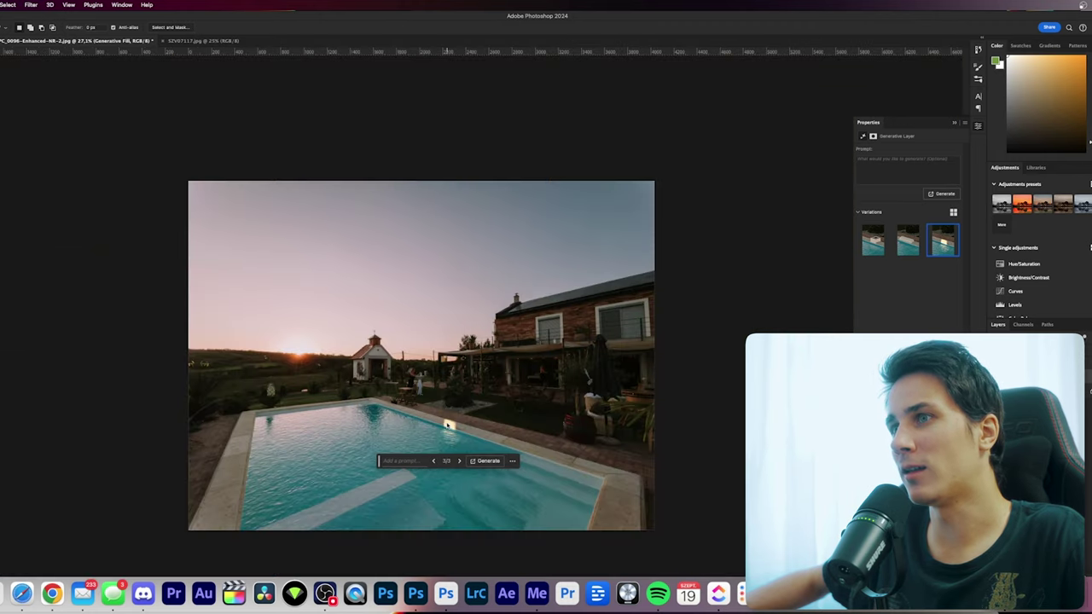
pyautogui.scroll(8, 447, 424)
pyautogui.scroll(-1, 448, 423)
pyautogui.scroll(-2, 447, 424)
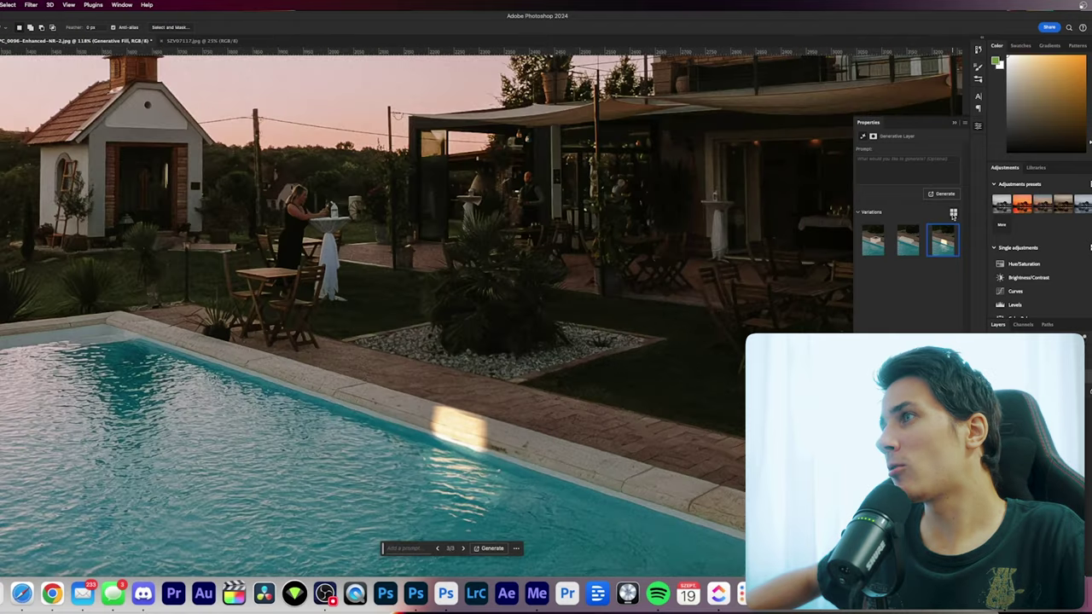
pyautogui.click(866, 249)
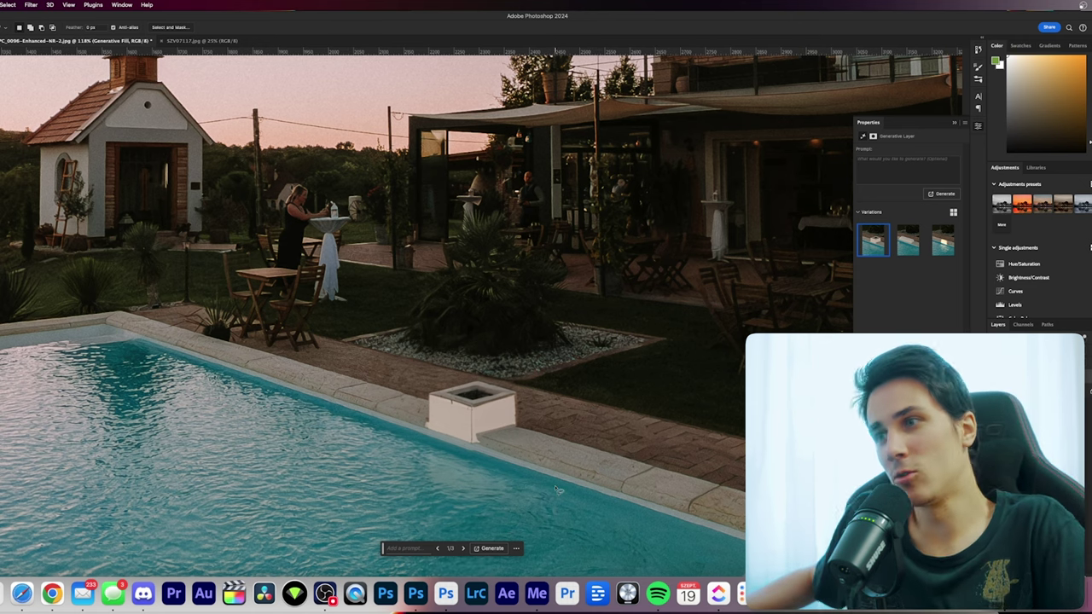
pyautogui.click(441, 595)
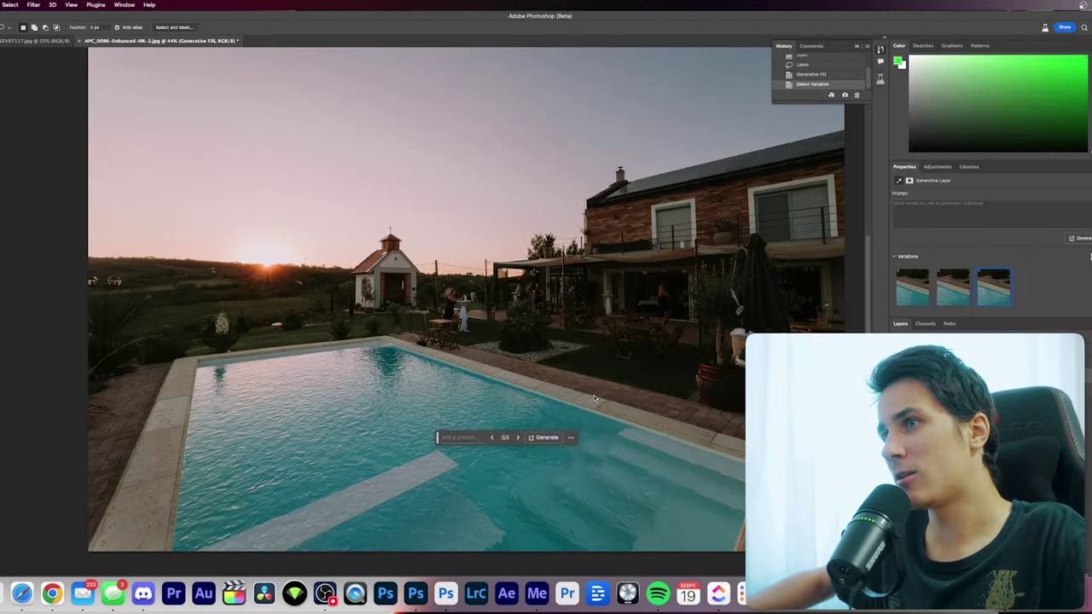
pyautogui.scroll(5, 550, 391)
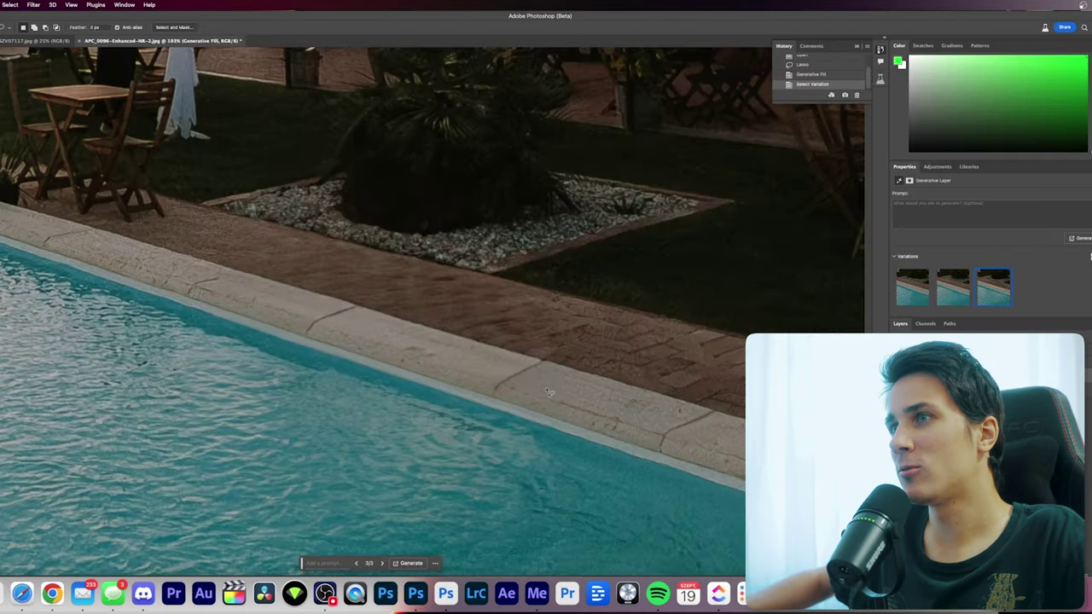
pyautogui.scroll(-5, 549, 391)
pyautogui.press('super+Tab')
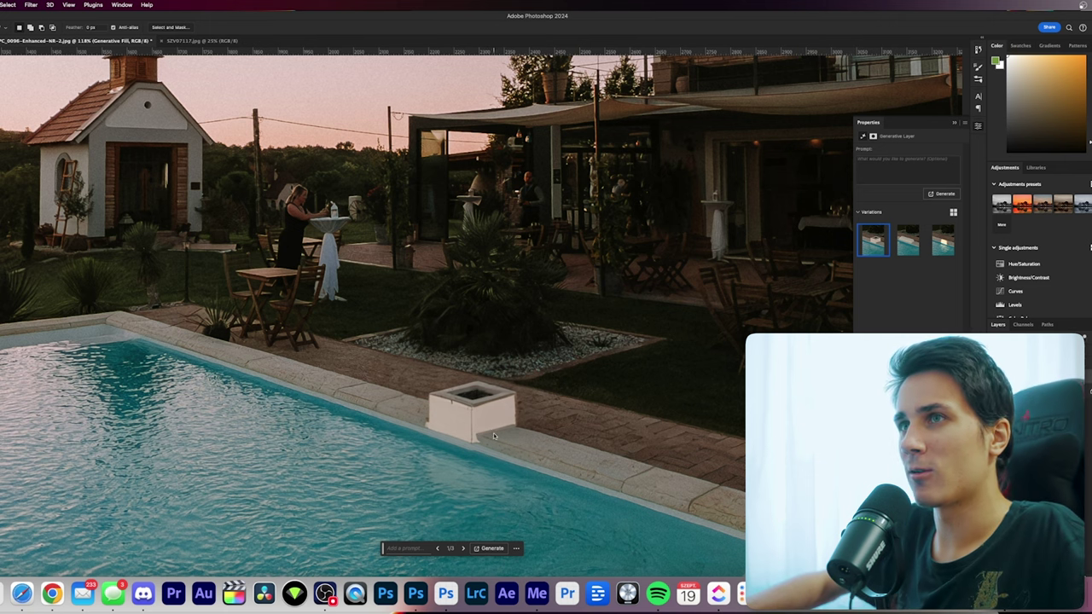
# Lasso the woman at the high table and run Generative Fill to remove her.
pyautogui.scroll(2, 477, 427)
pyautogui.hscroll(-3, 427, 401)
pyautogui.hscroll(-5, 367, 375)
pyautogui.hscroll(-4, 316, 354)
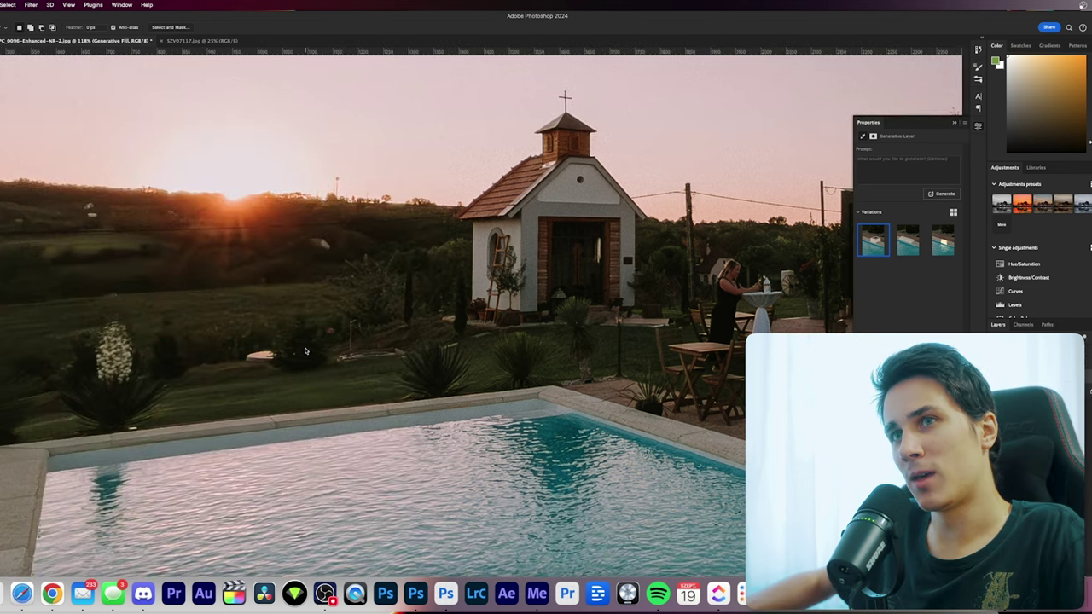
pyautogui.hscroll(8, 304, 350)
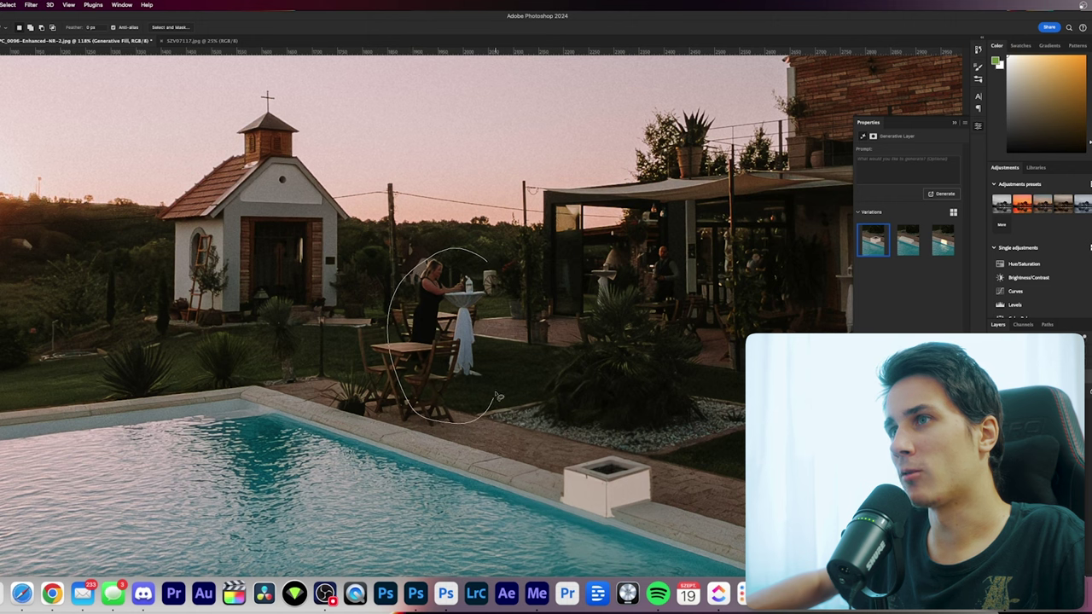
pyautogui.moveTo(498, 397); pyautogui.dragTo(501, 307)
pyautogui.click(386, 435)
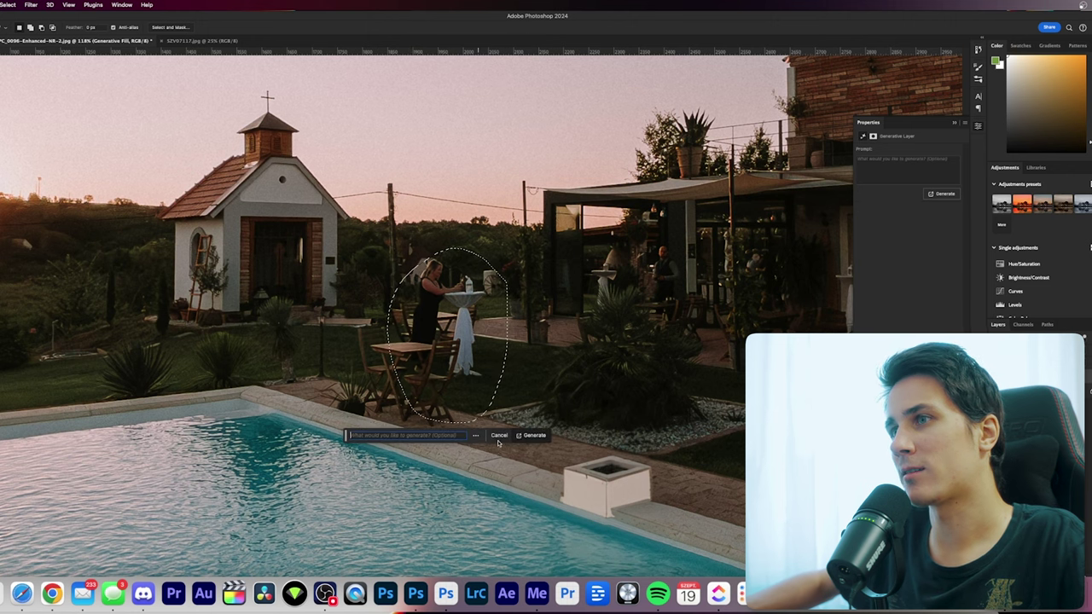
pyautogui.click(524, 435)
# Preview the second and third fill variations, keeping variation 3.
pyautogui.scroll(3, 435, 363)
pyautogui.scroll(2, 435, 362)
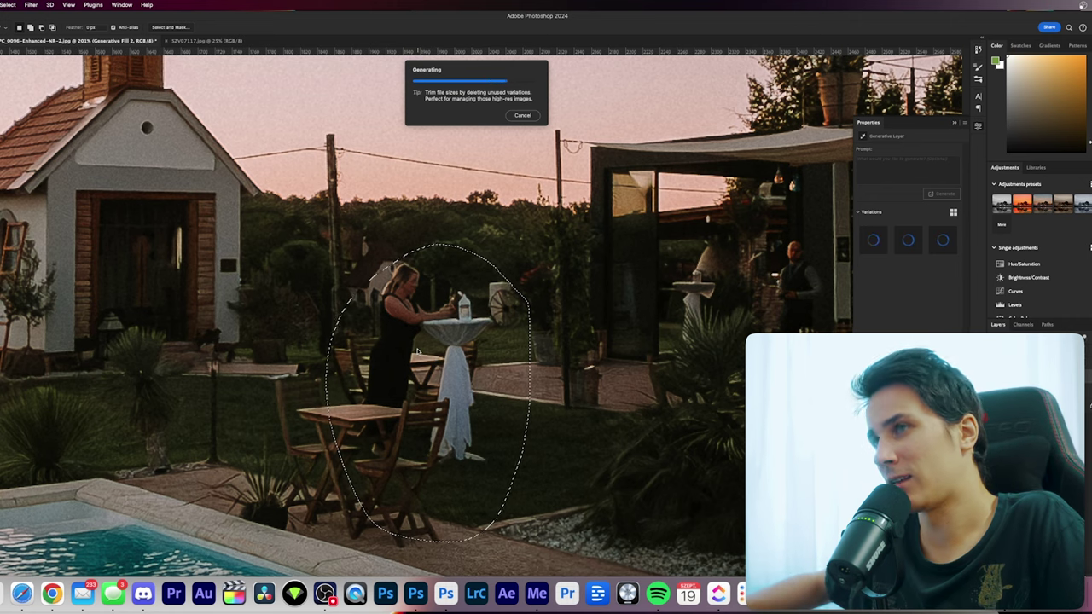
pyautogui.scroll(-2, 435, 376)
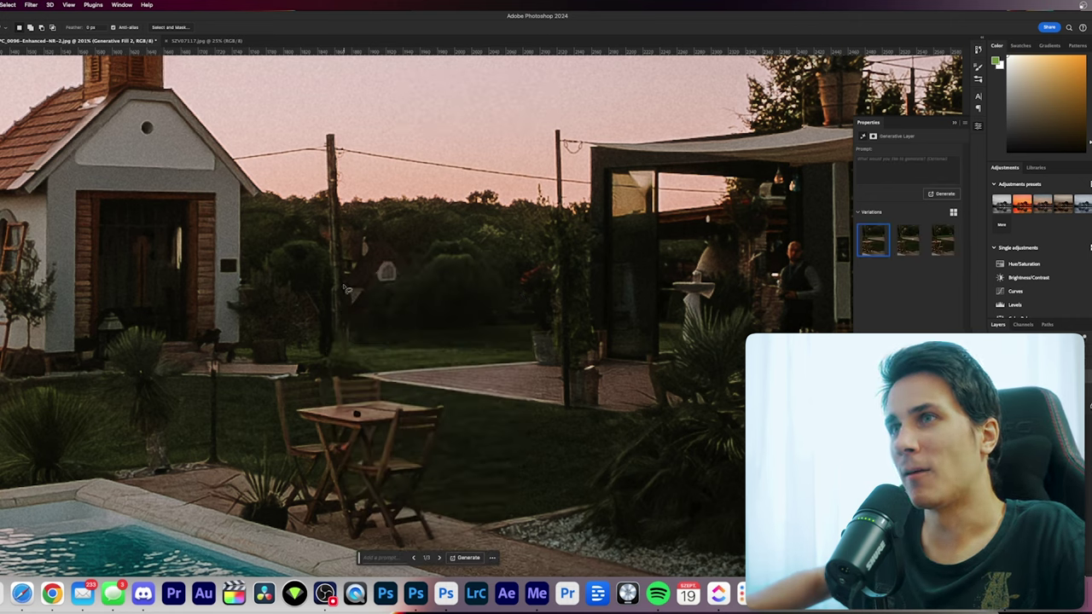
pyautogui.scroll(5, 346, 290)
pyautogui.scroll(-5, 345, 290)
pyautogui.scroll(3, 470, 339)
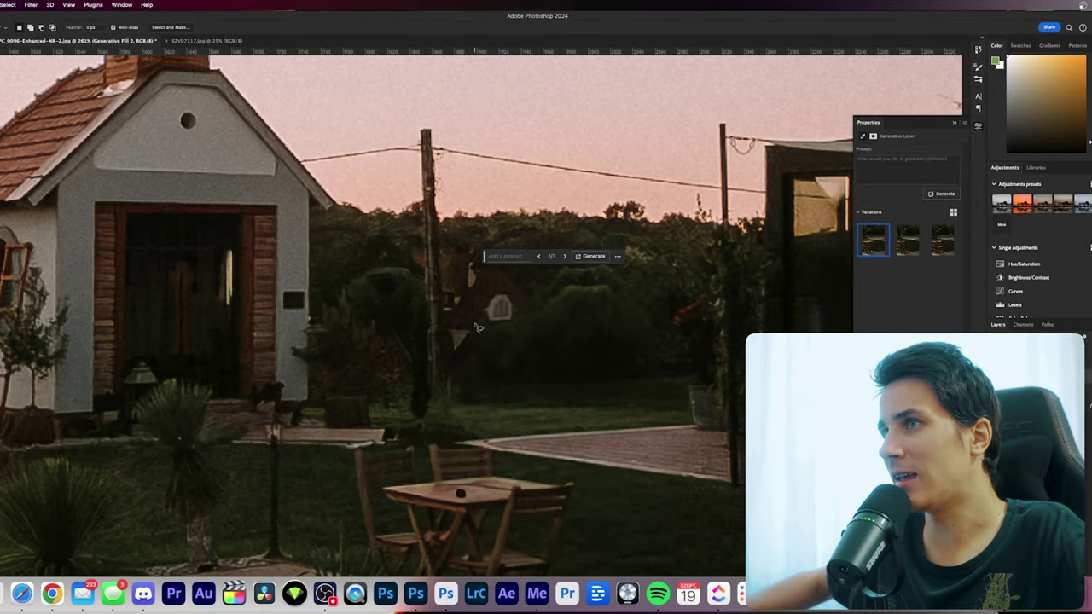
pyautogui.click(562, 256)
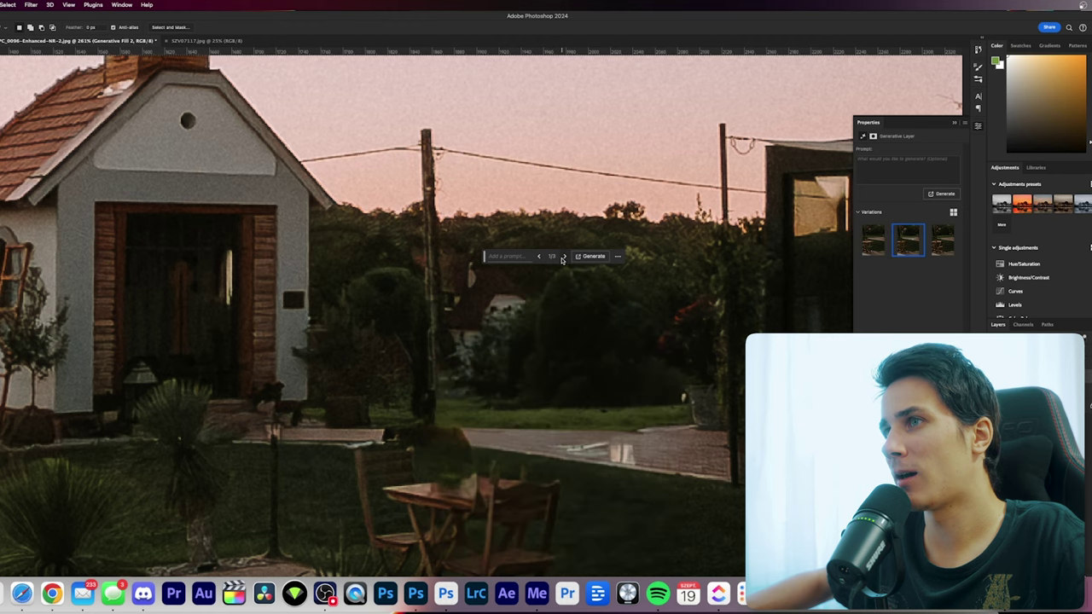
pyautogui.click(564, 257)
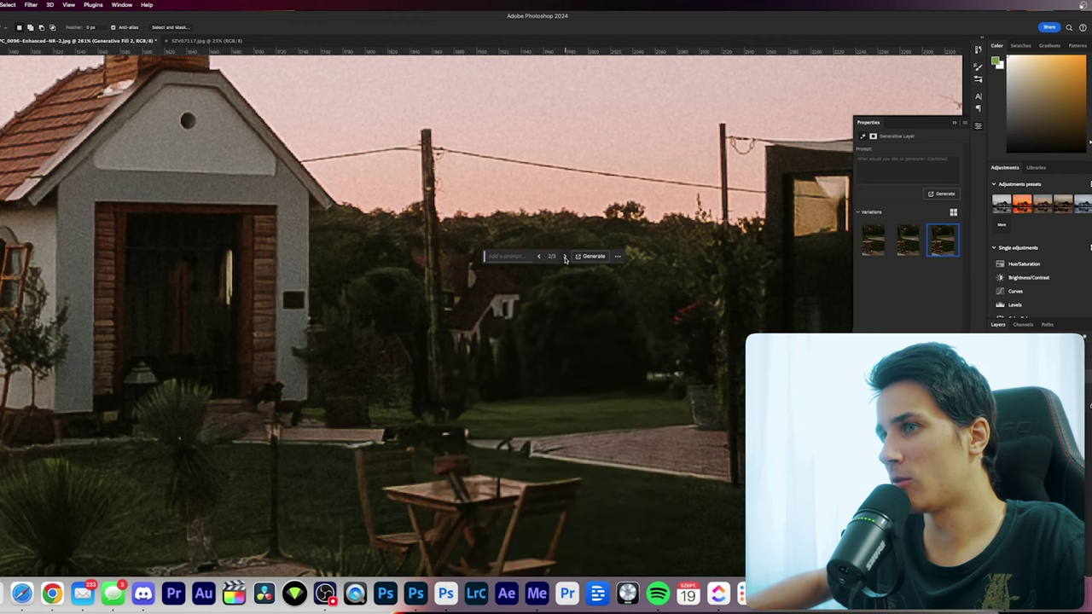
pyautogui.scroll(-3, 577, 429)
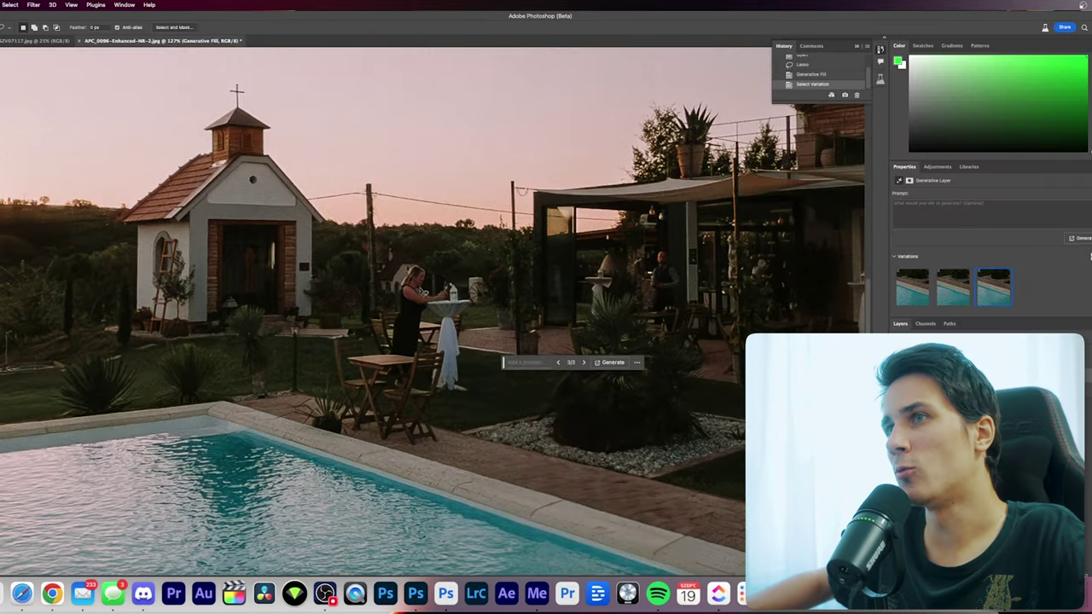
# In Photoshop (Beta), lasso the woman at the high table and run Generative Fill.
pyautogui.scroll(3, 422, 293)
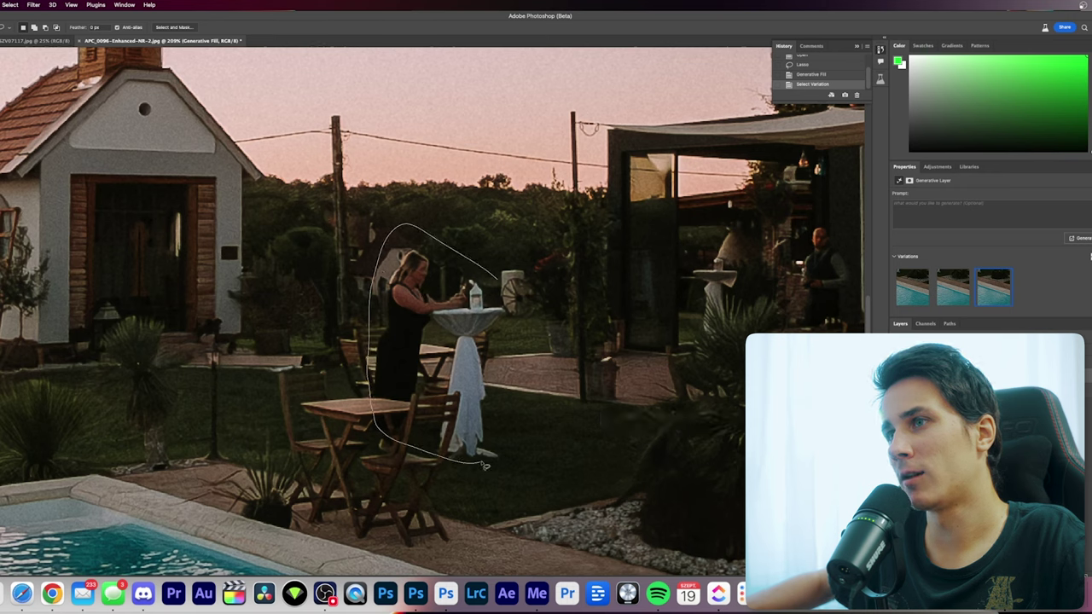
pyautogui.moveTo(518, 373); pyautogui.dragTo(512, 294)
pyautogui.click(402, 480)
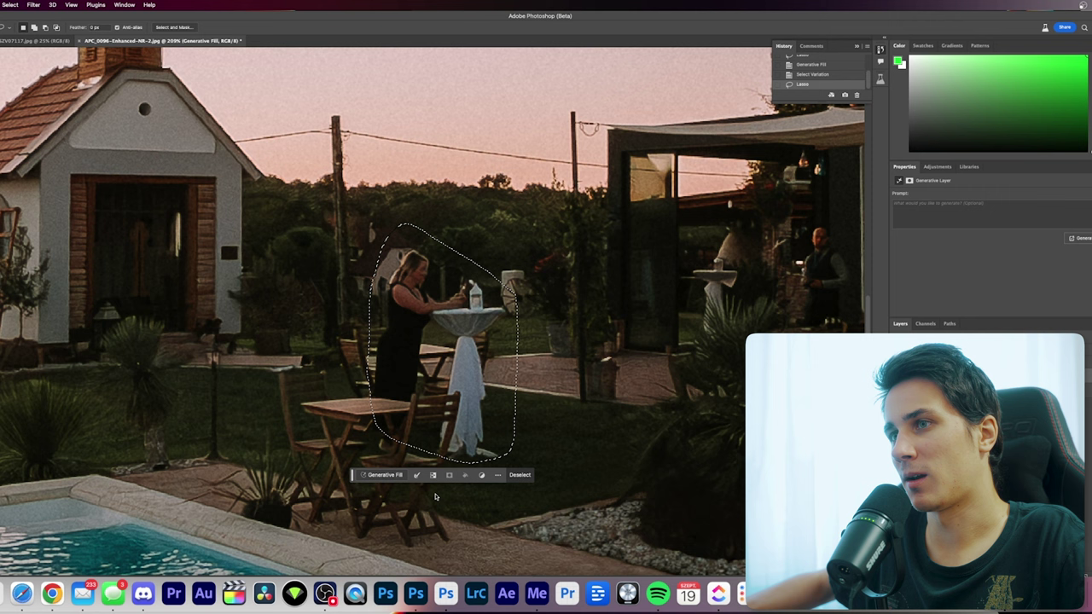
pyautogui.click(529, 475)
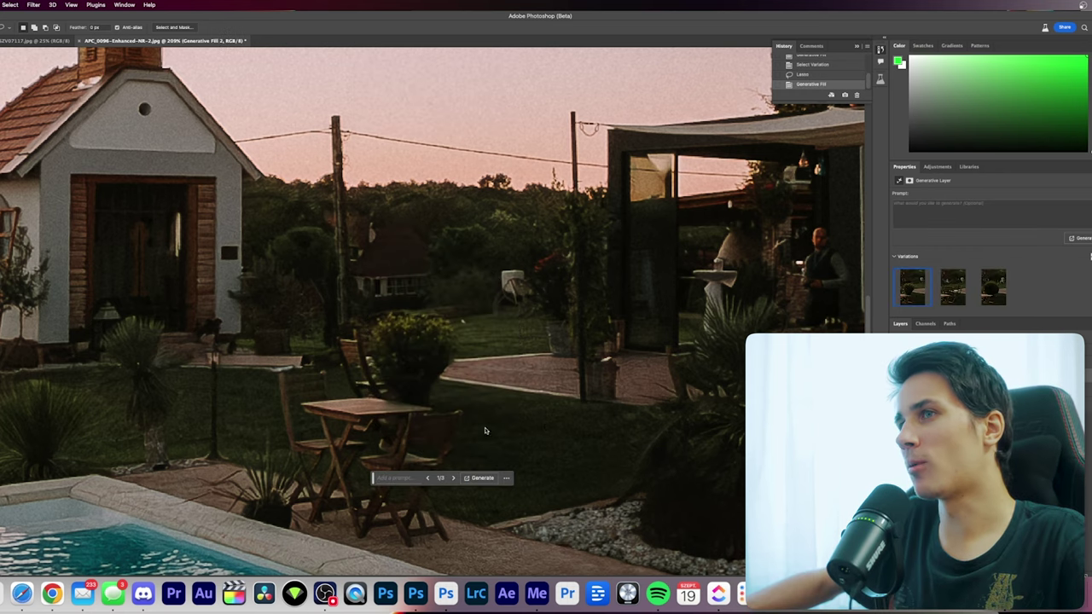
# Step through the fill variations and settle on variation 2 with extra chairs.
pyautogui.click(454, 479)
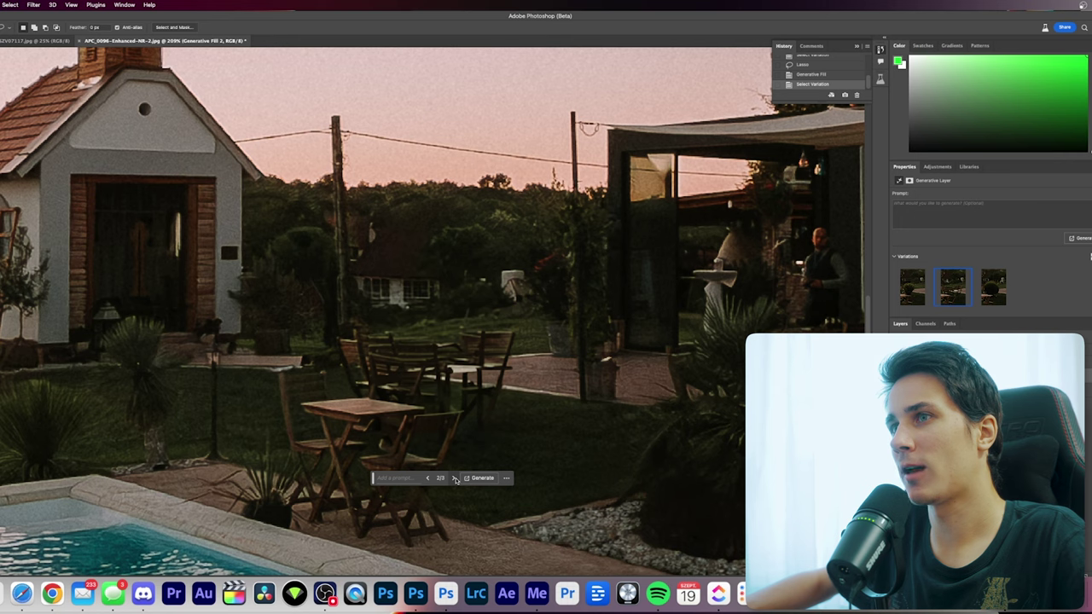
pyautogui.click(454, 479)
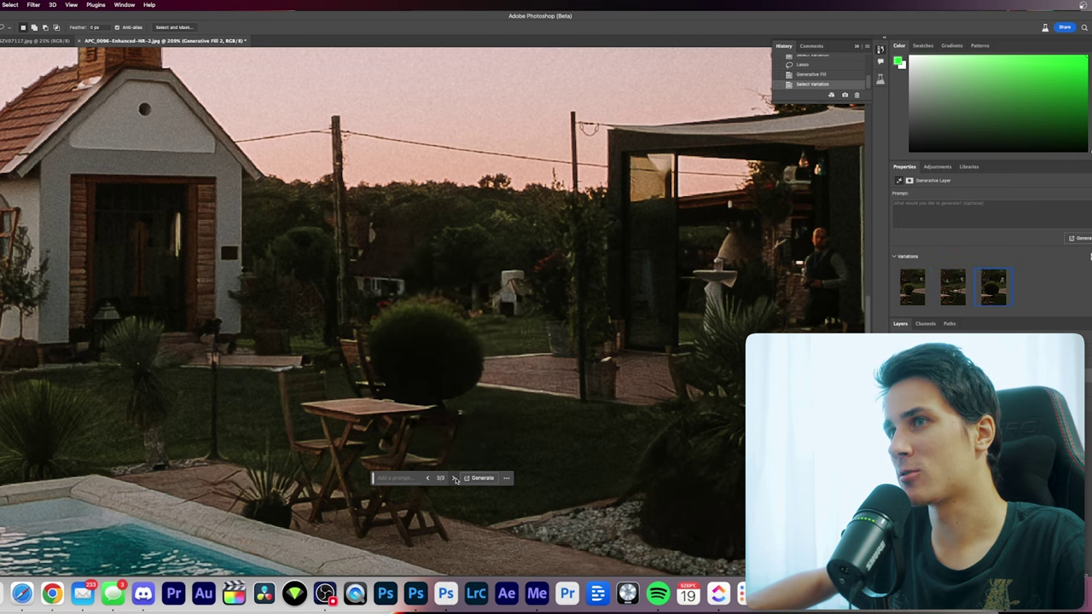
pyautogui.click(427, 479)
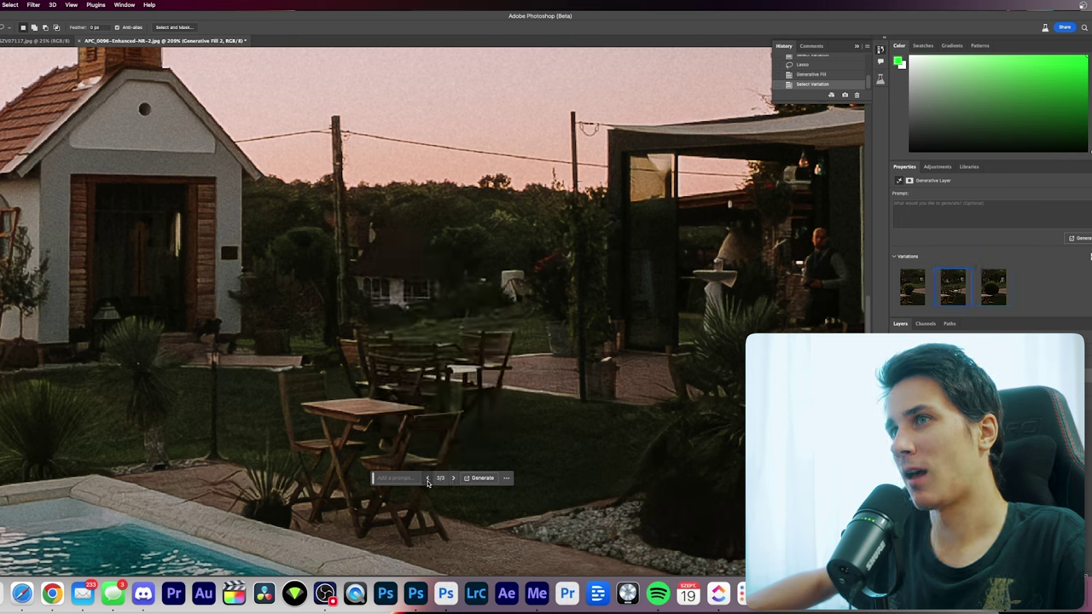
pyautogui.click(427, 480)
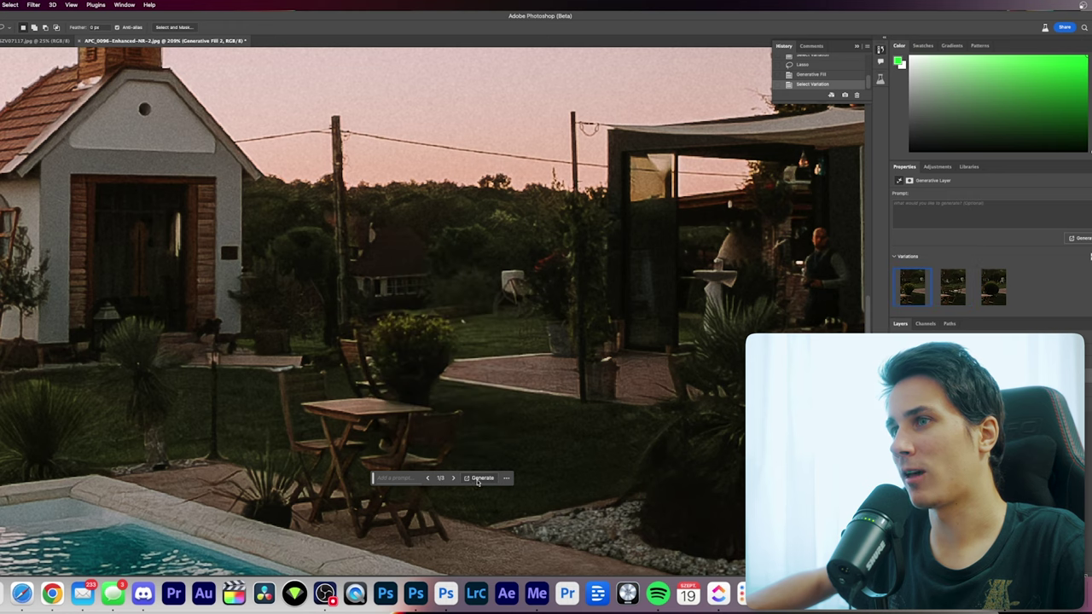
pyautogui.click(453, 480)
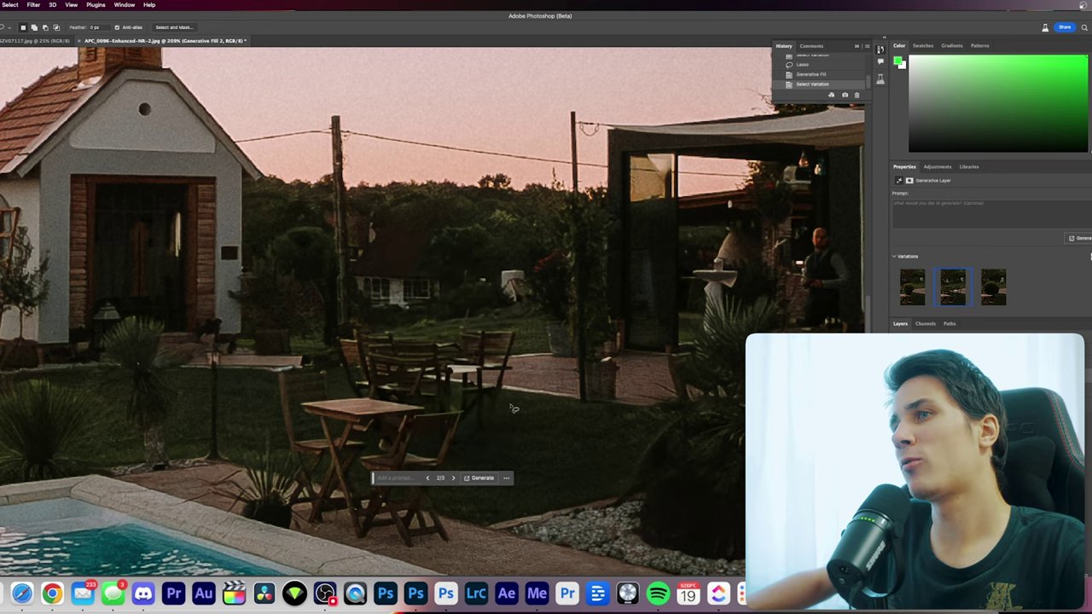
pyautogui.scroll(-3, 514, 407)
pyautogui.hscroll(2, 489, 410)
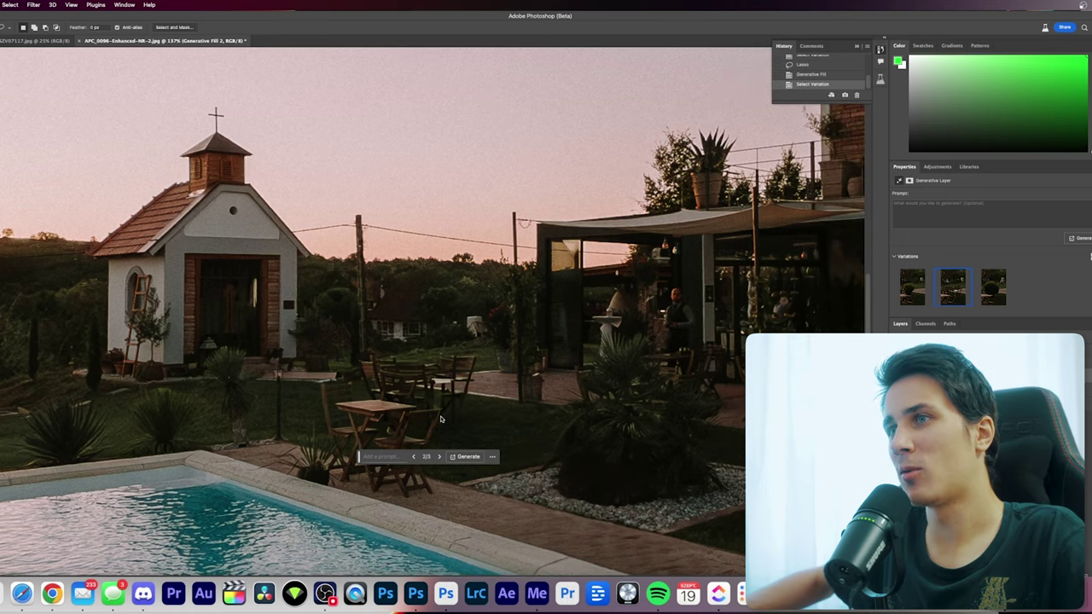
# Generate three more fill variations (six total) and apply variation 3 with chairs and a table.
pyautogui.click(468, 456)
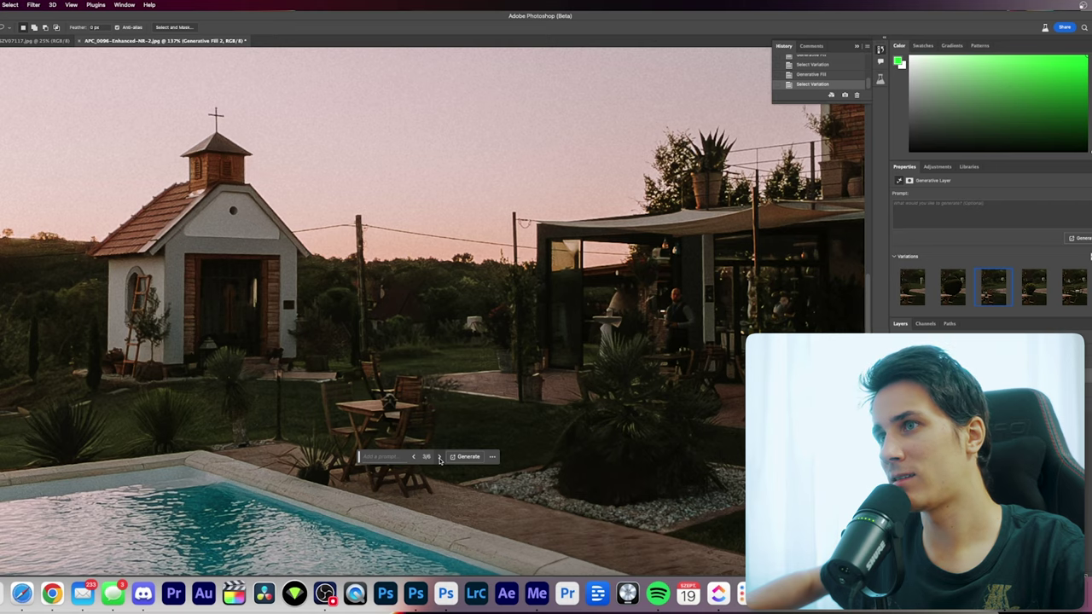
pyautogui.click(440, 457)
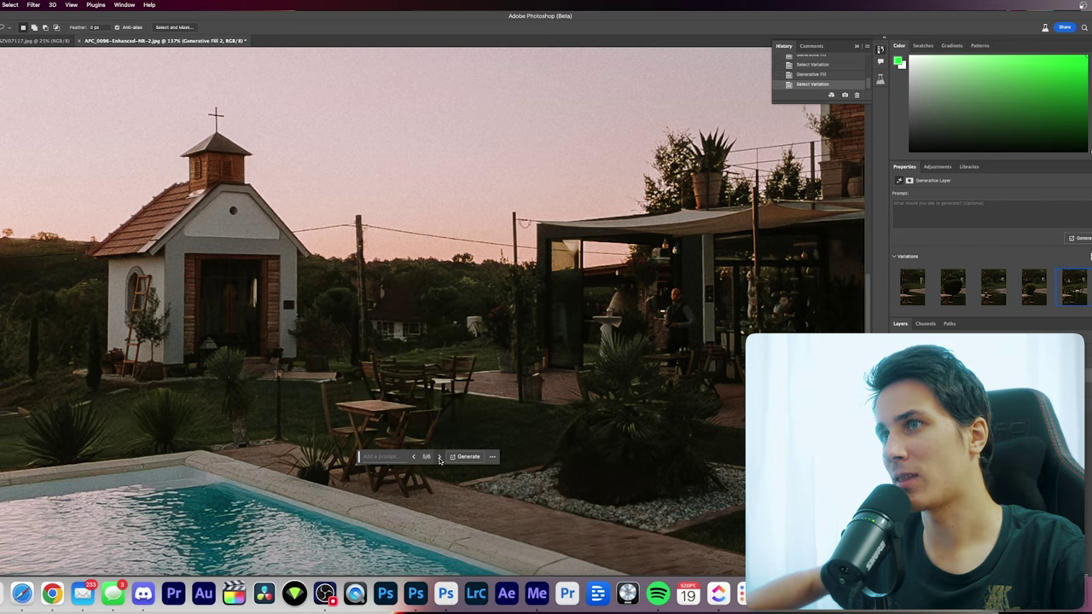
pyautogui.click(440, 457)
pyautogui.click(416, 457)
pyautogui.click(415, 457)
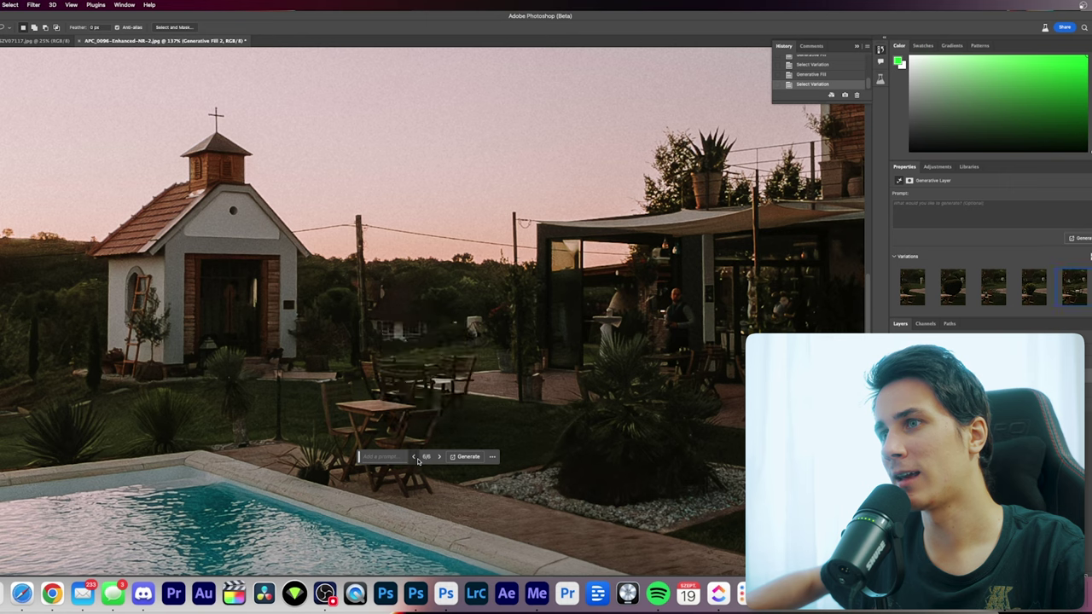
pyautogui.click(415, 457)
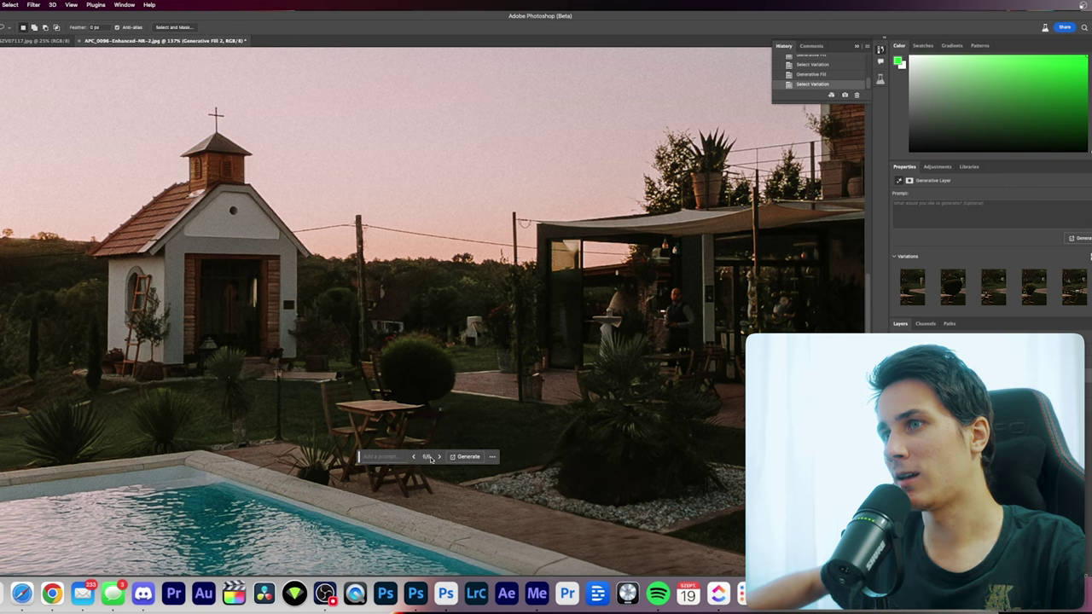
pyautogui.click(440, 457)
pyautogui.click(439, 457)
pyautogui.scroll(-3, 477, 435)
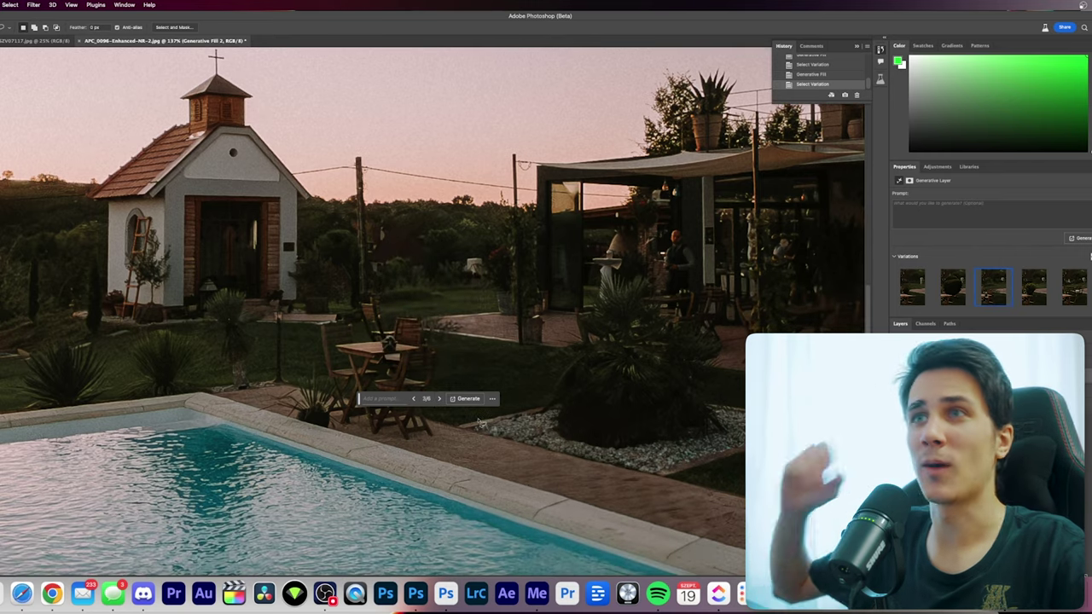
pyautogui.scroll(-5, 486, 434)
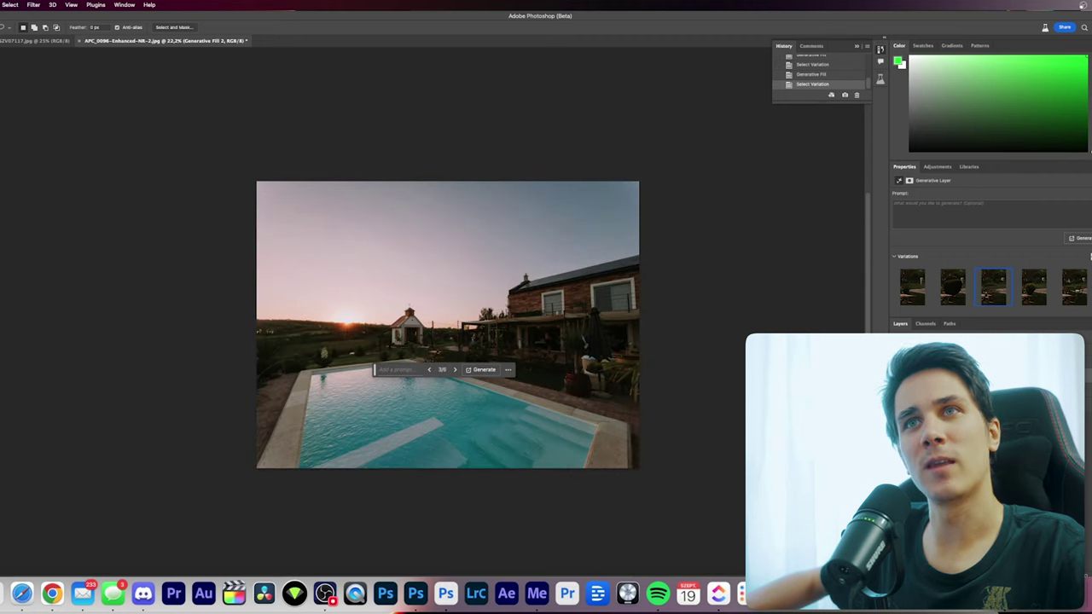
# Crop-extend the canvas above and below the photo into a tall portrait and generate the expansion.
pyautogui.press('c')
pyautogui.moveTo(448, 183); pyautogui.dragTo(455, 205)
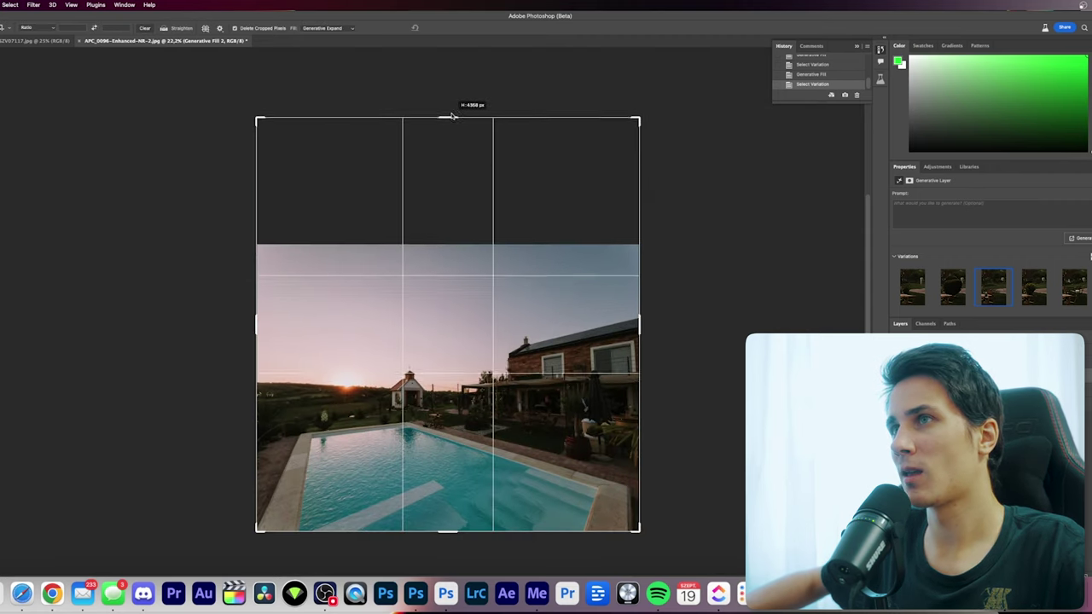
pyautogui.scroll(-4, 450, 386)
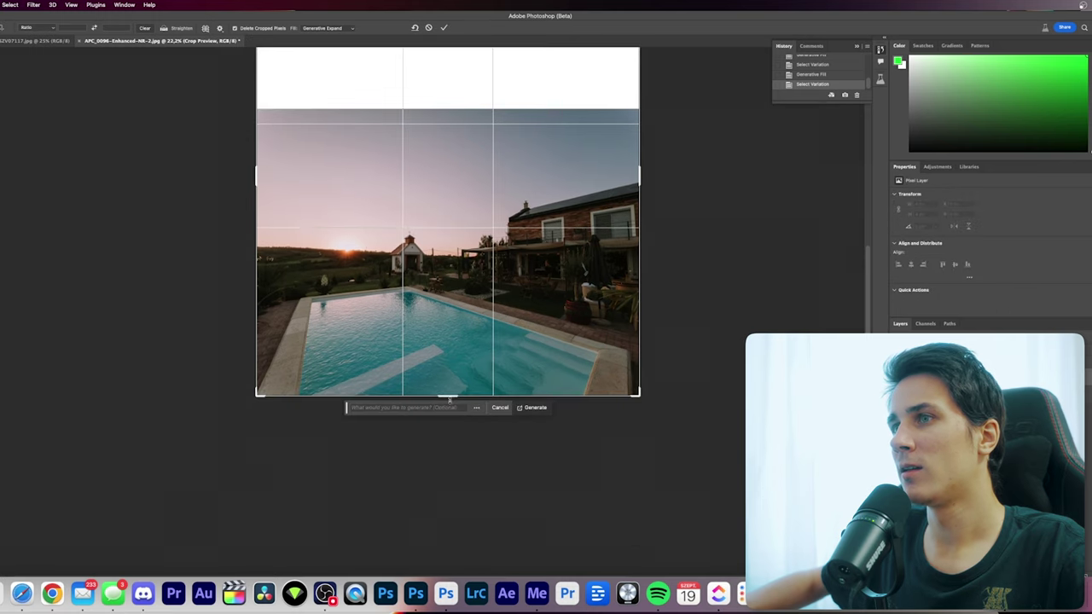
pyautogui.moveTo(447, 397); pyautogui.dragTo(451, 488)
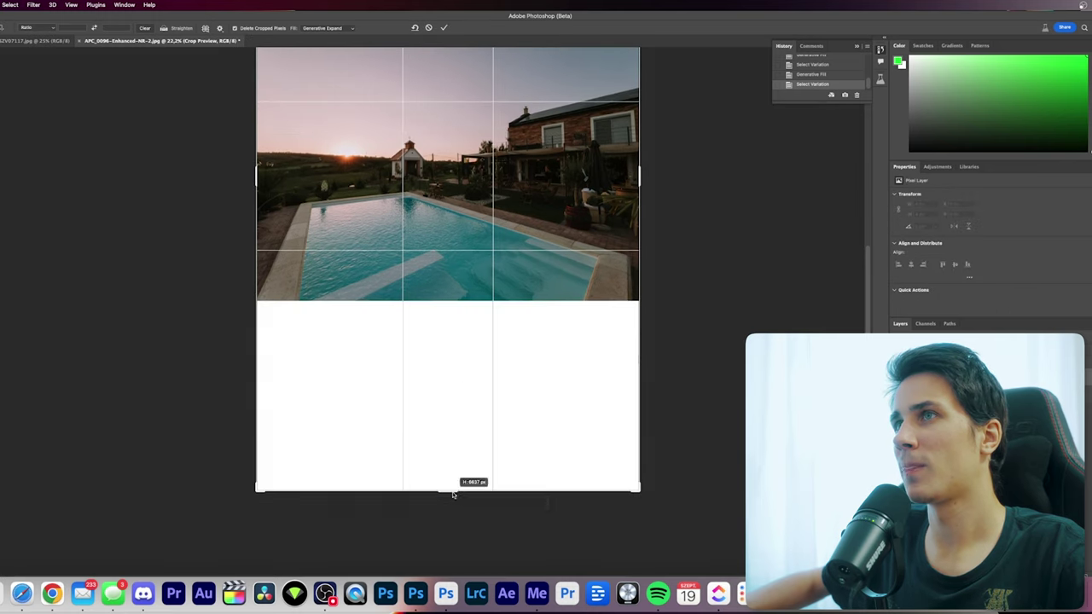
pyautogui.scroll(-5, 458, 377)
pyautogui.scroll(3, 458, 378)
pyautogui.moveTo(440, 540); pyautogui.dragTo(443, 520)
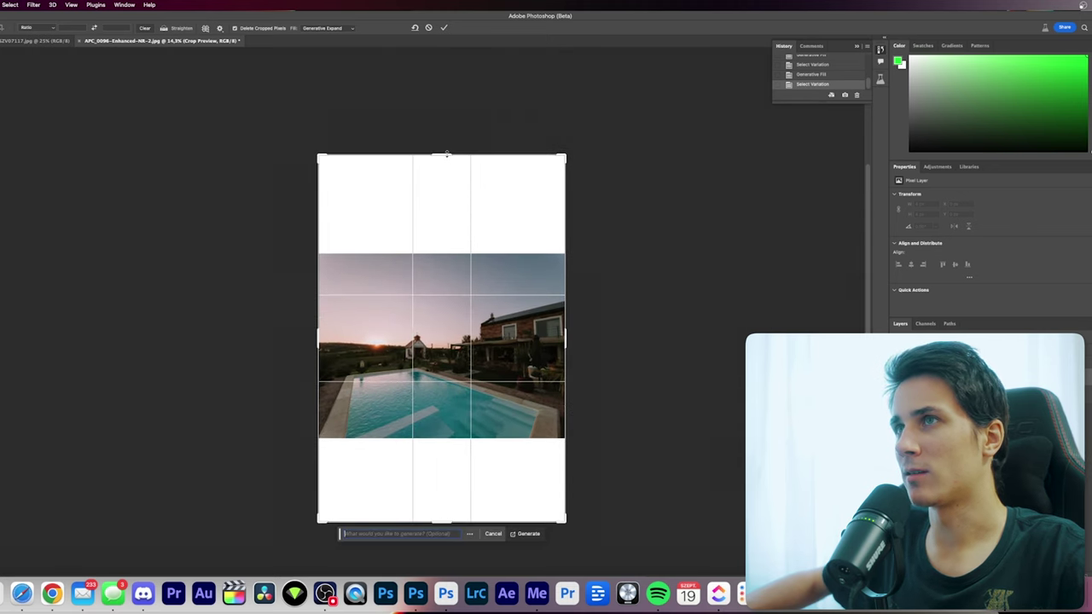
pyautogui.moveTo(446, 154); pyautogui.dragTo(446, 166)
pyautogui.press('Return')
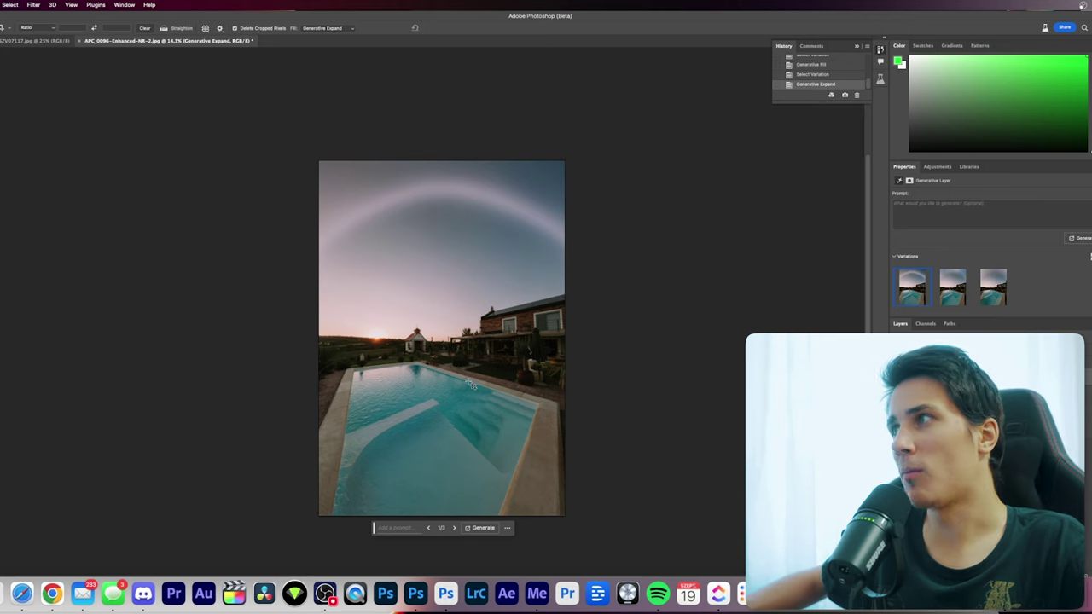
# Preview the second and third expand variations, returning to the second.
pyautogui.click(948, 293)
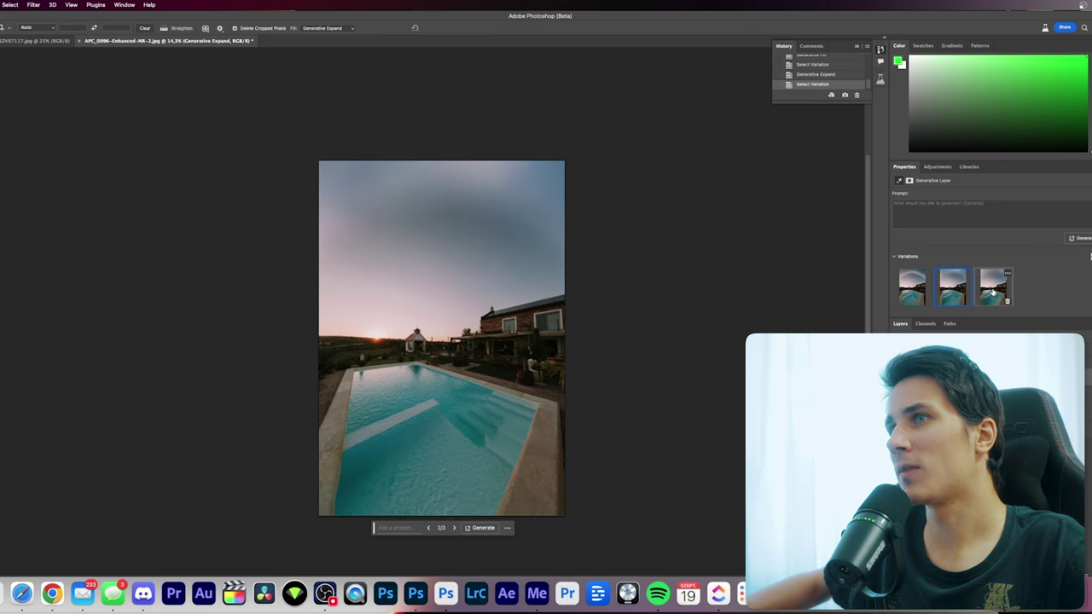
pyautogui.click(991, 293)
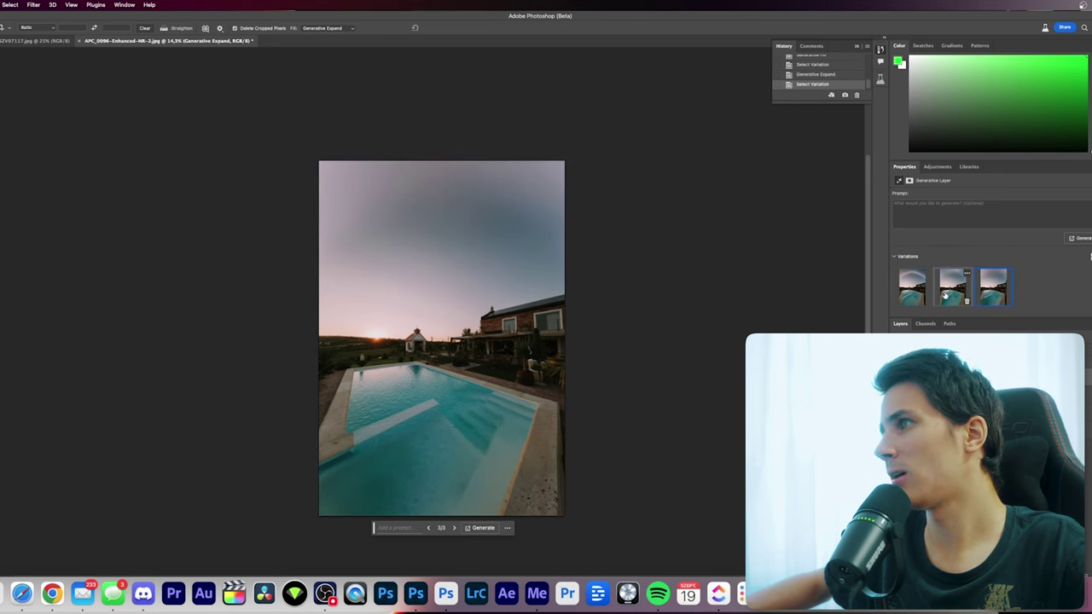
pyautogui.click(961, 292)
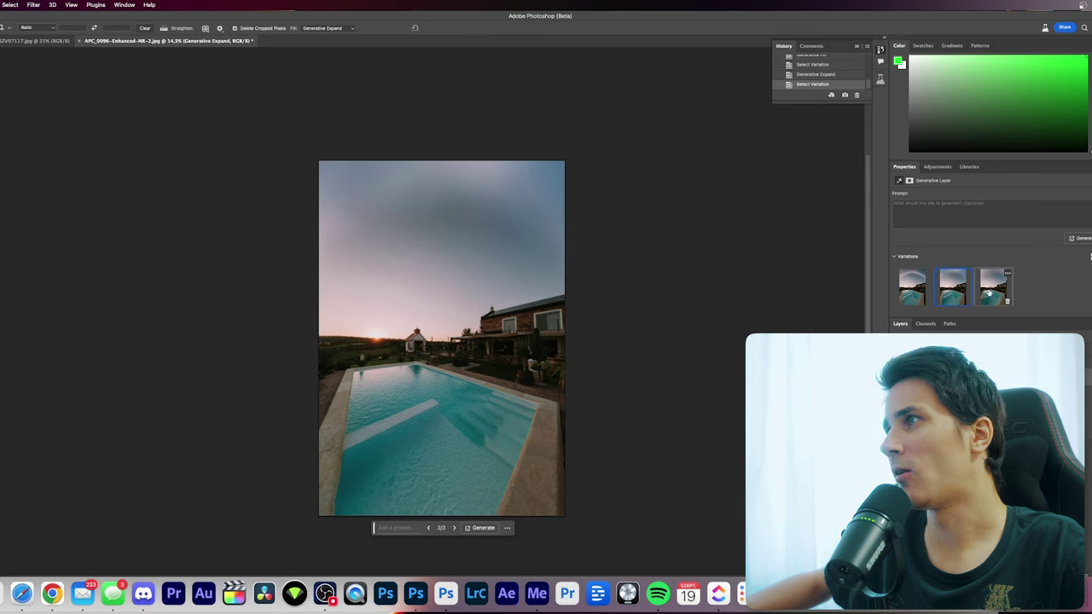
# Compare expand variations 3 and 2, then apply variation 1 with the pale sky arc.
pyautogui.click(987, 293)
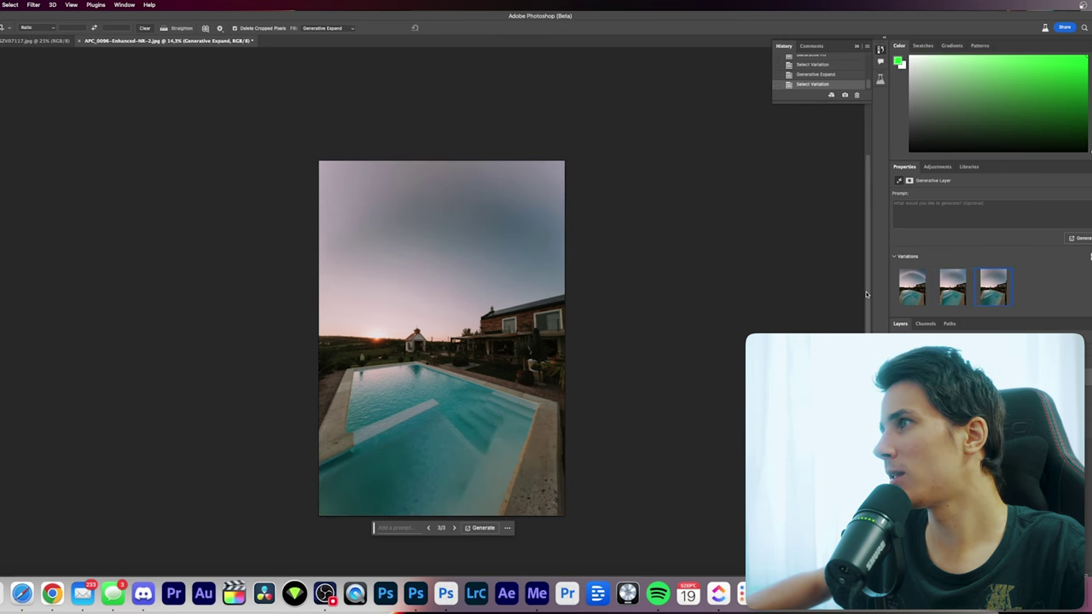
pyautogui.click(953, 292)
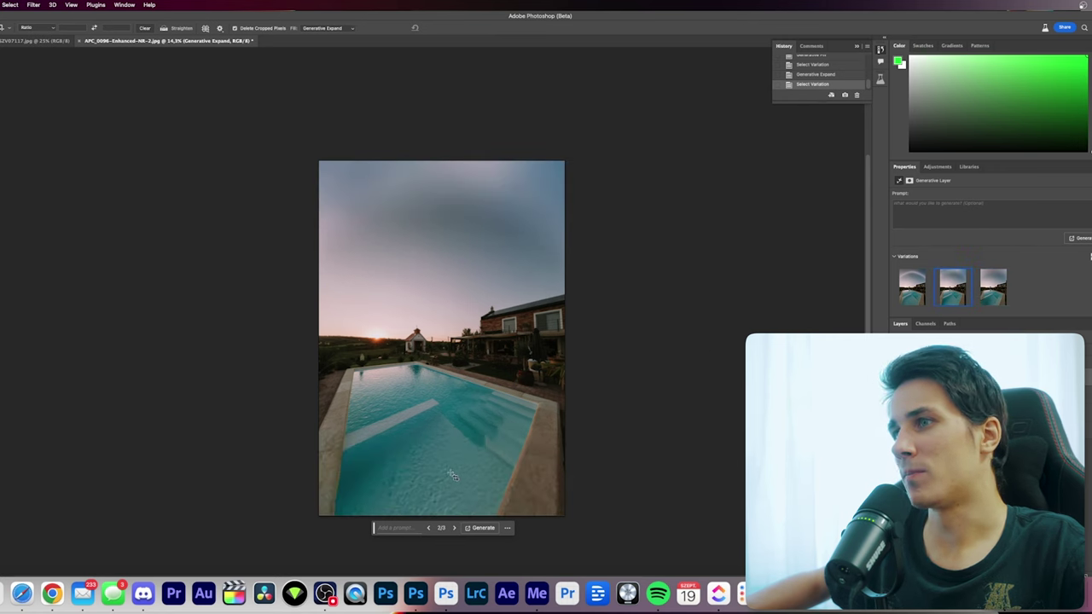
pyautogui.click(909, 296)
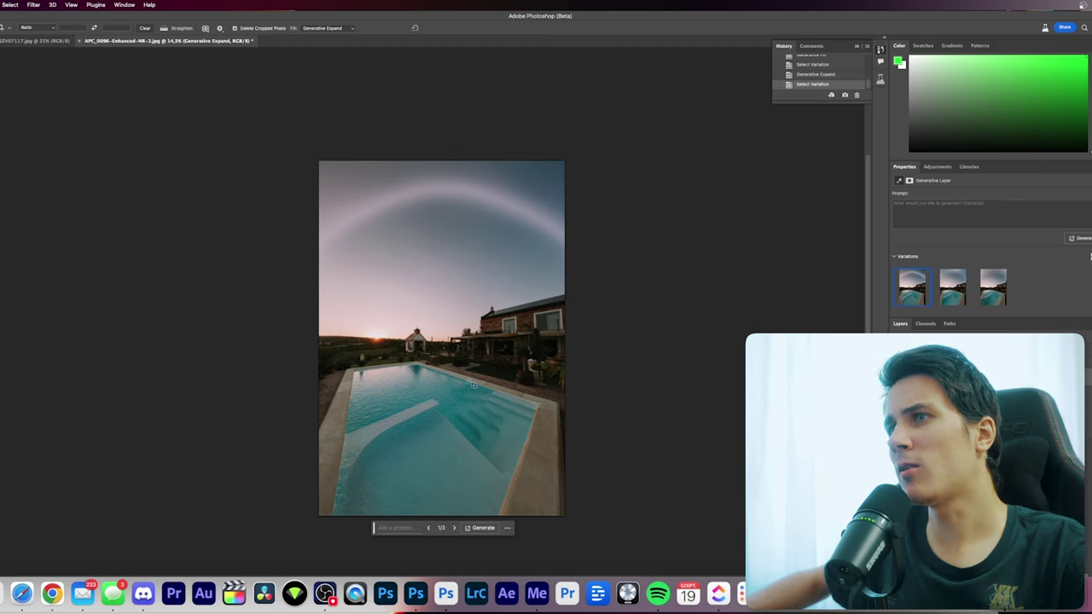
pyautogui.scroll(2, 465, 367)
pyautogui.scroll(3, 472, 384)
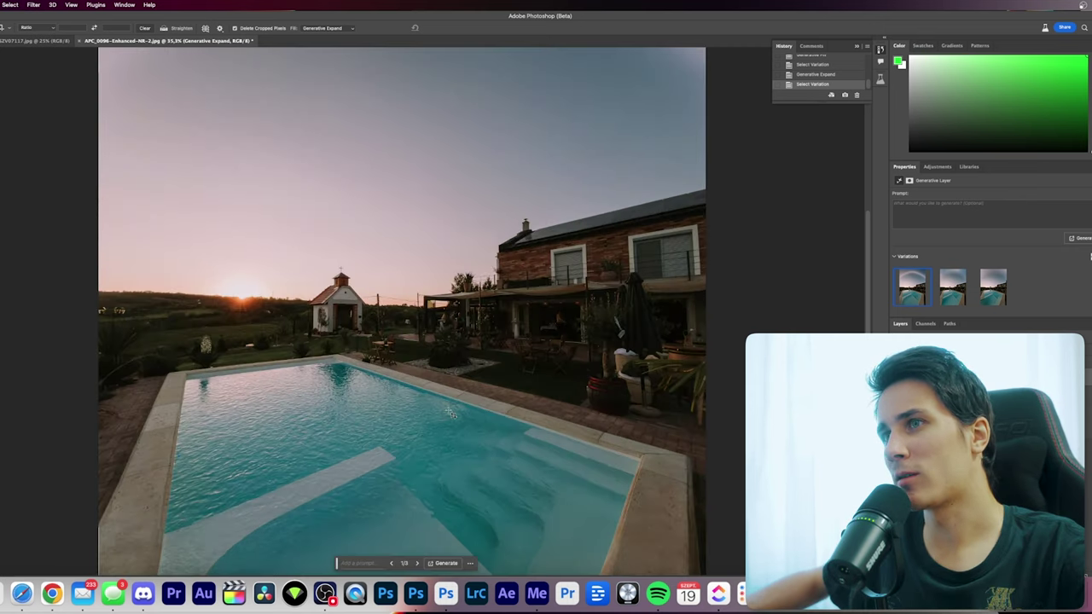
pyautogui.scroll(2, 463, 407)
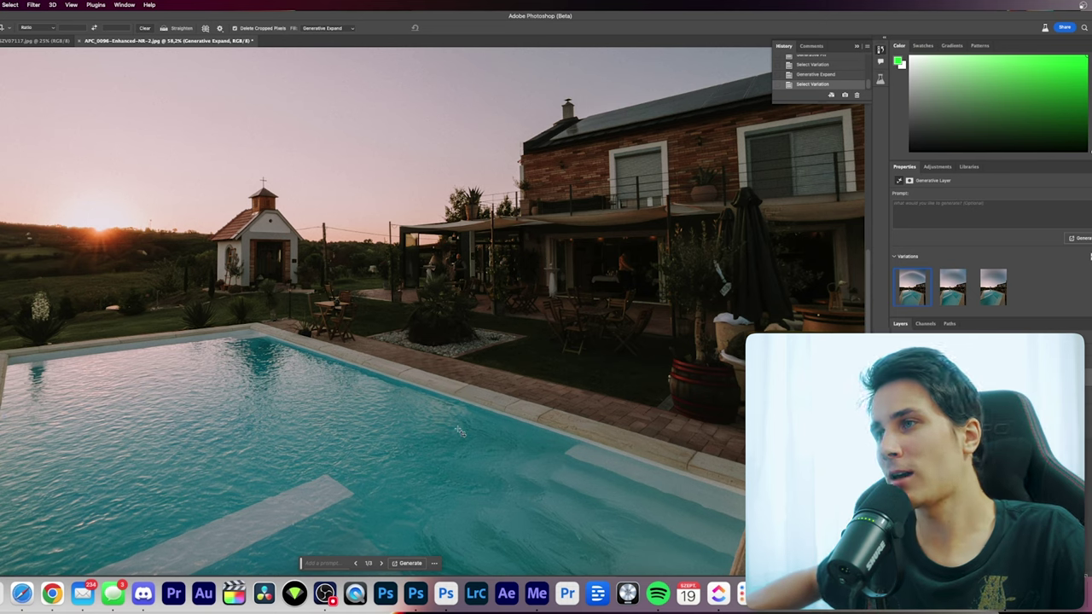
pyautogui.scroll(-5, 459, 432)
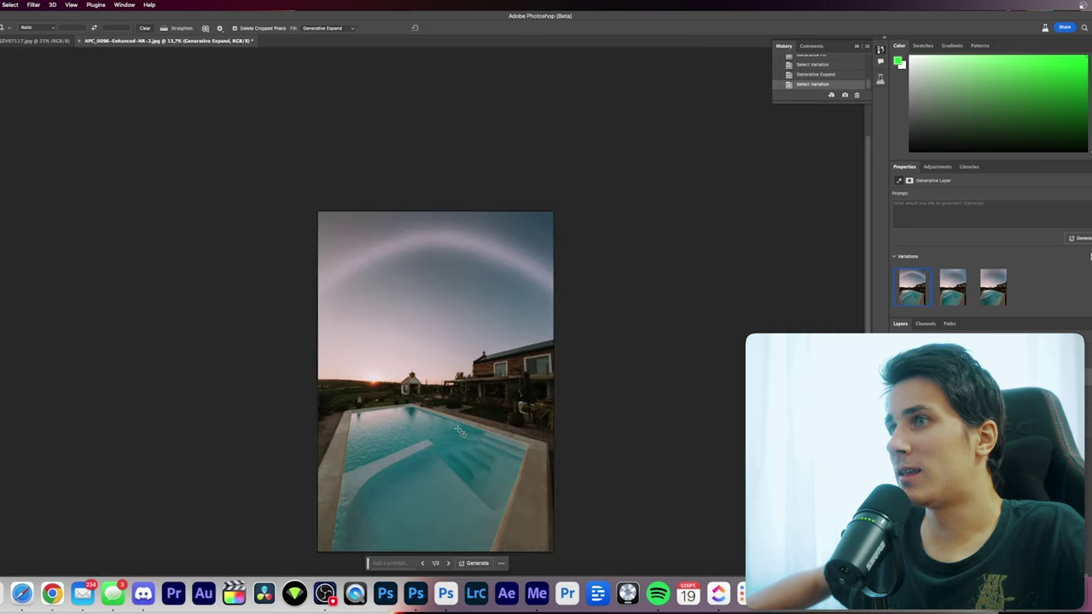
pyautogui.scroll(3, 459, 431)
pyautogui.scroll(-2, 459, 431)
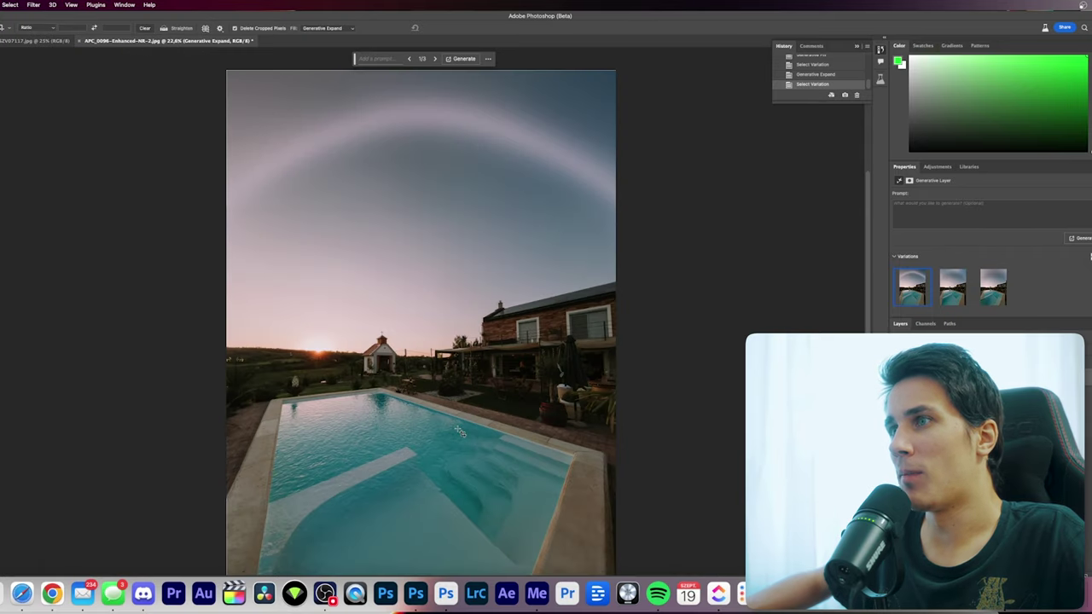
pyautogui.scroll(-3, 459, 431)
pyautogui.scroll(3, 459, 431)
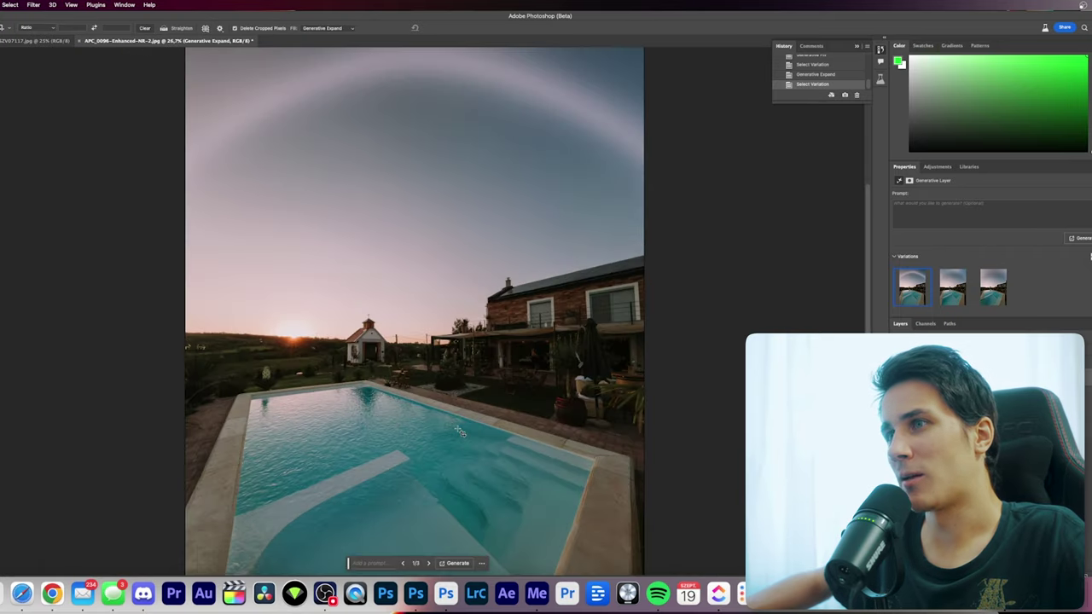
pyautogui.scroll(-2, 459, 431)
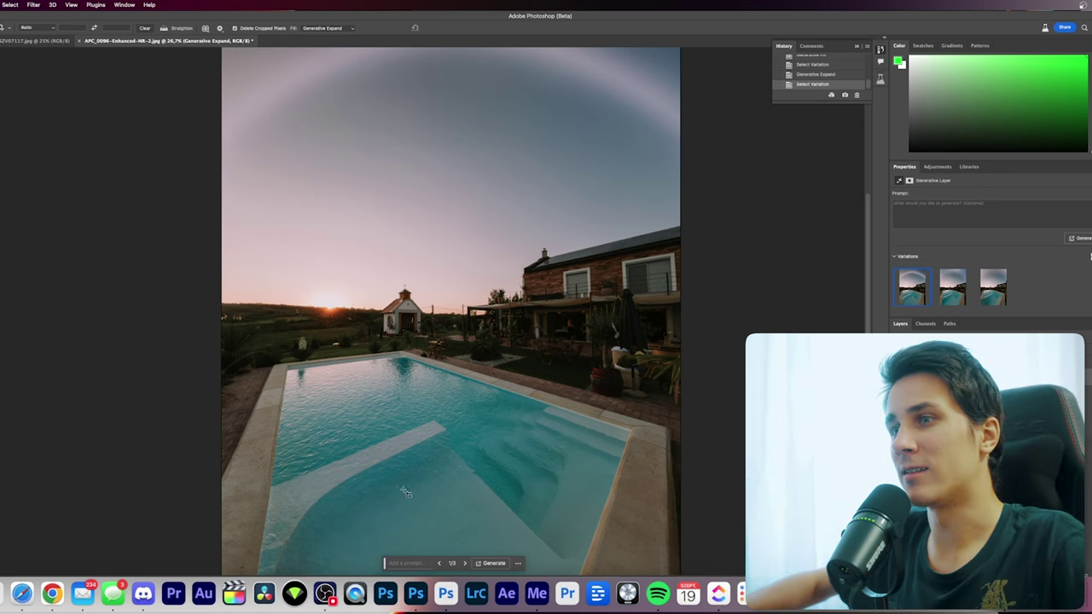
pyautogui.click(416, 595)
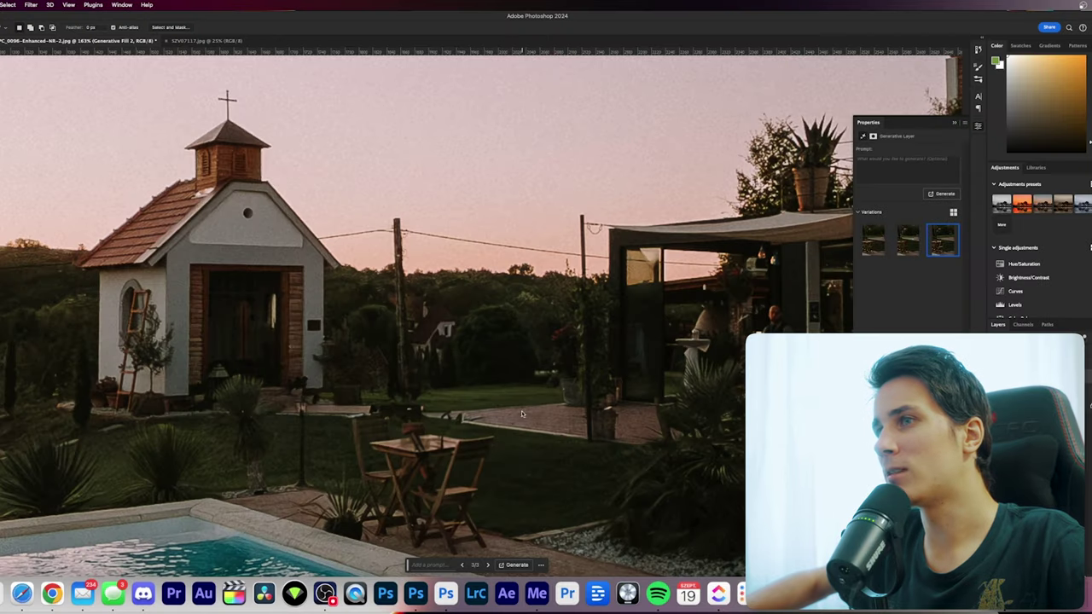
# Crop the pool photo into a tall portrait frame with Generative Expand and generate.
pyautogui.scroll(-5, 522, 414)
pyautogui.press('c')
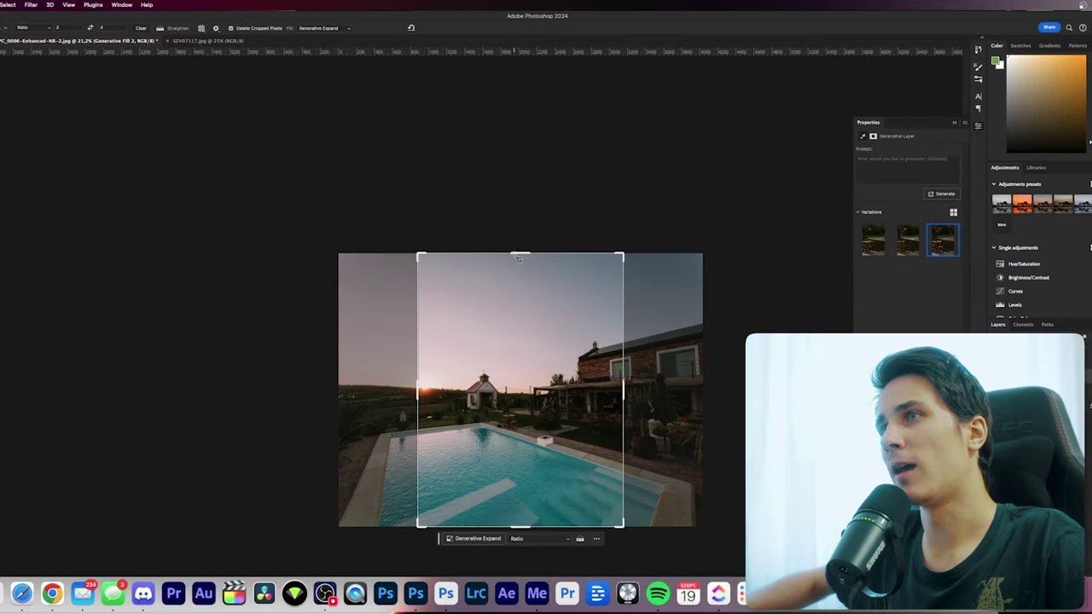
pyautogui.moveTo(623, 391)
pyautogui.mouseDown()
pyautogui.moveTo(708, 410)
pyautogui.moveTo(696, 375)
pyautogui.mouseUp()
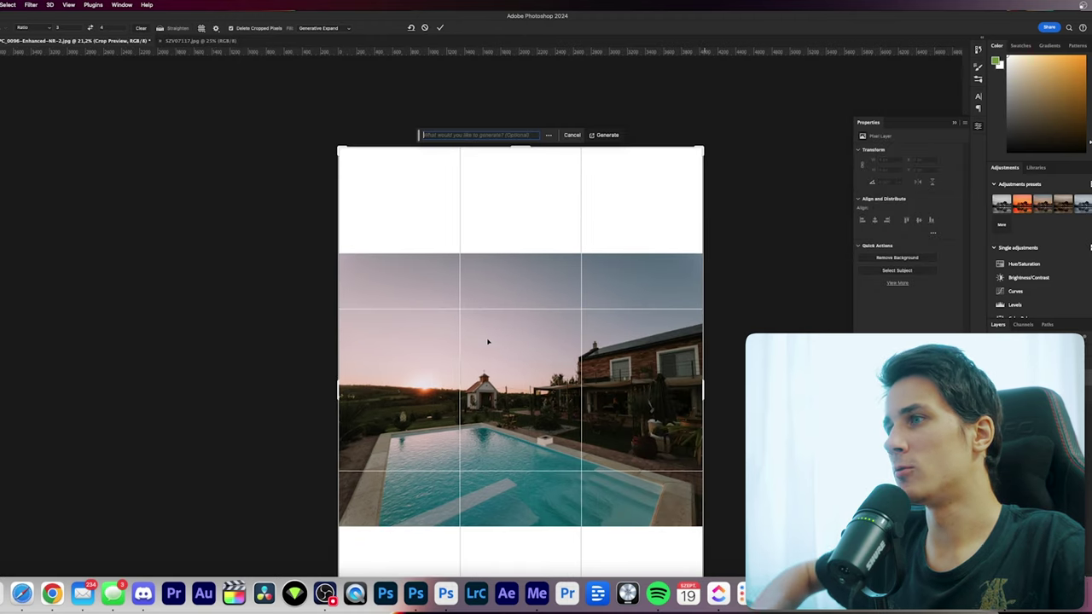
pyautogui.press('Return')
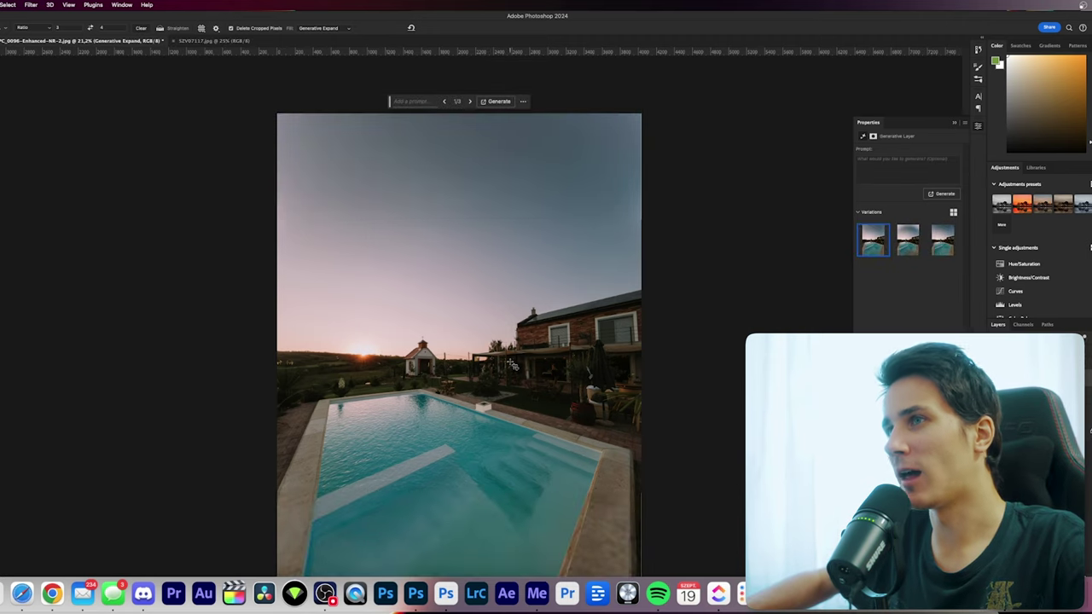
# Preview generated variations 2 and 3, then return to variation 1.
pyautogui.scroll(-2, 512, 365)
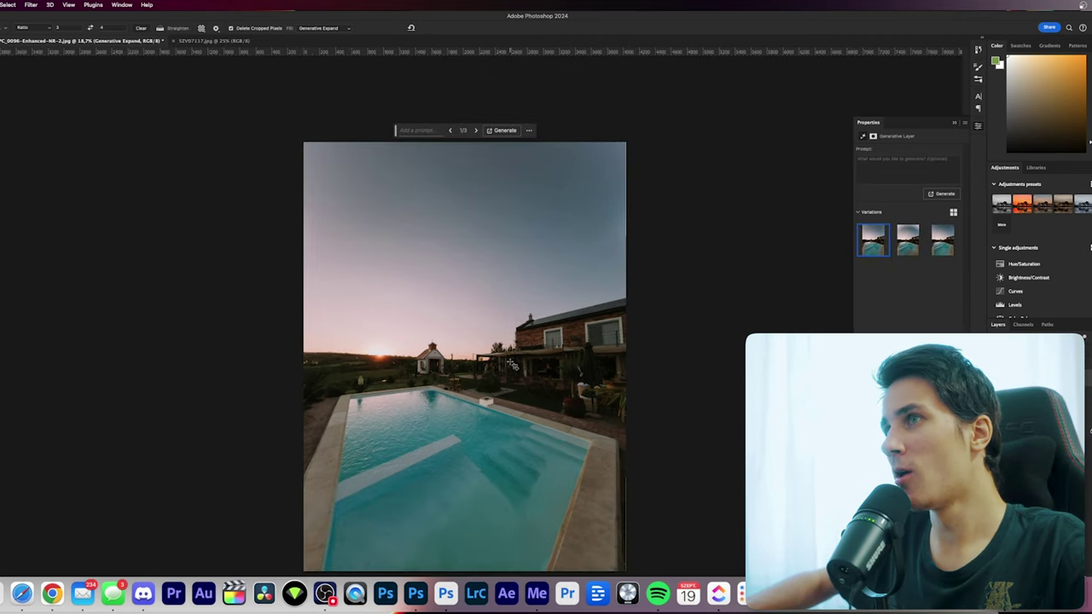
pyautogui.scroll(-3, 512, 365)
pyautogui.scroll(5, 512, 365)
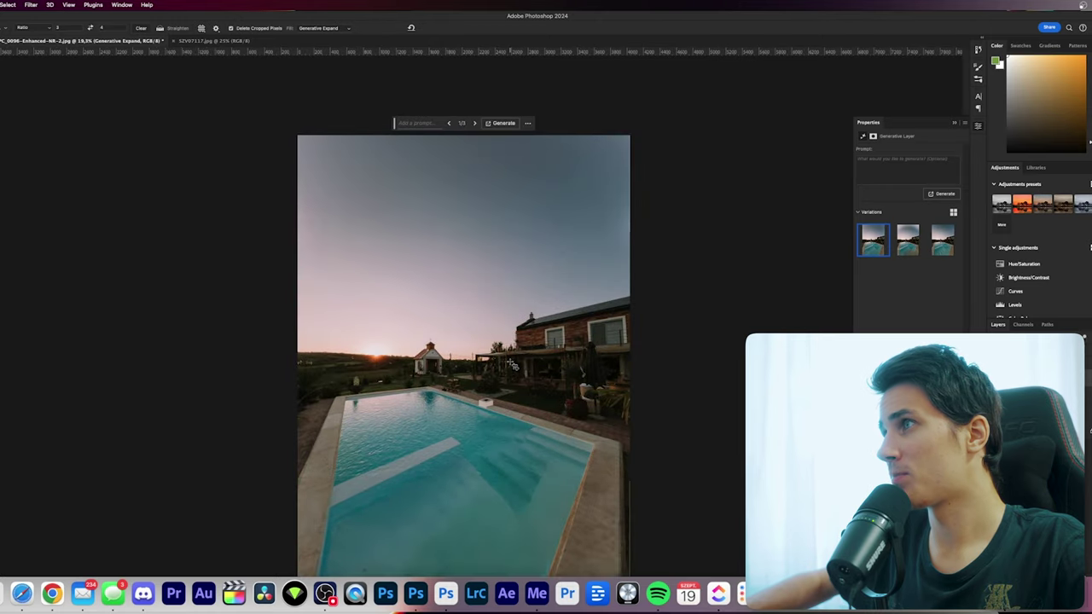
pyautogui.scroll(-3, 512, 365)
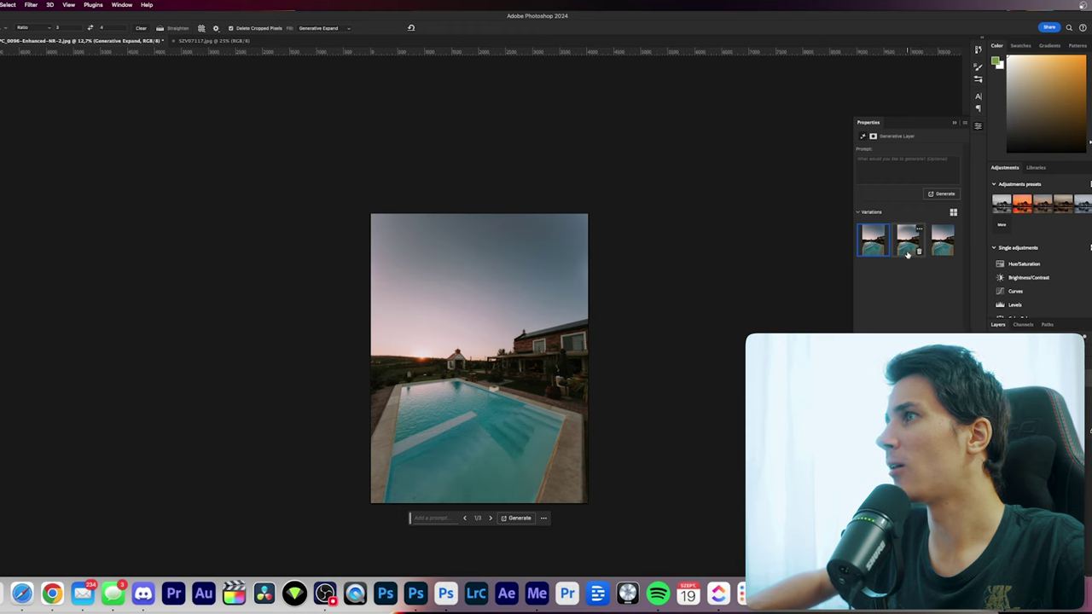
pyautogui.click(907, 254)
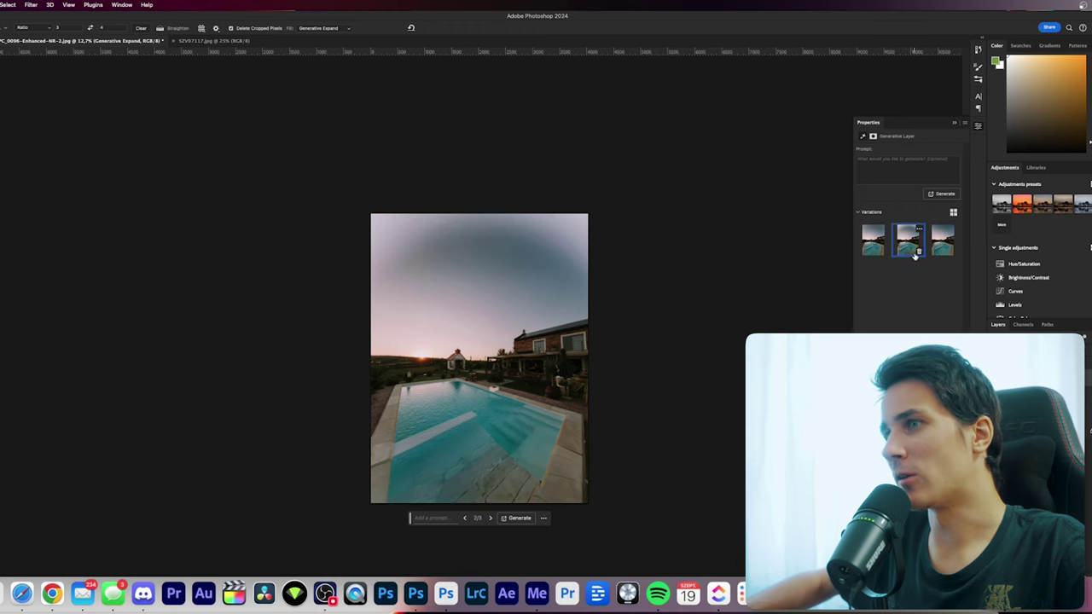
pyautogui.click(939, 246)
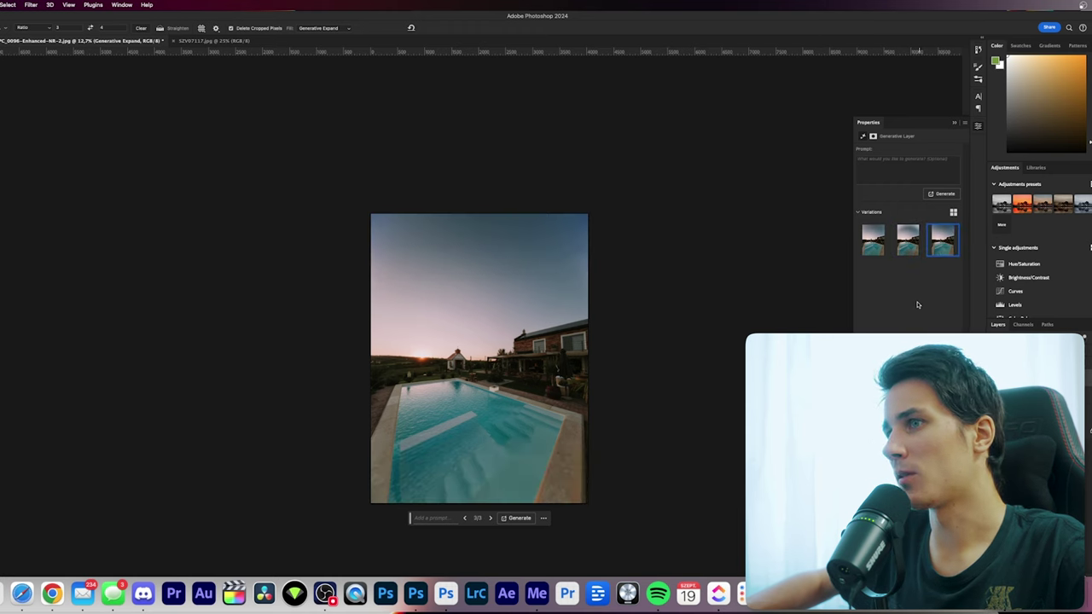
pyautogui.click(869, 250)
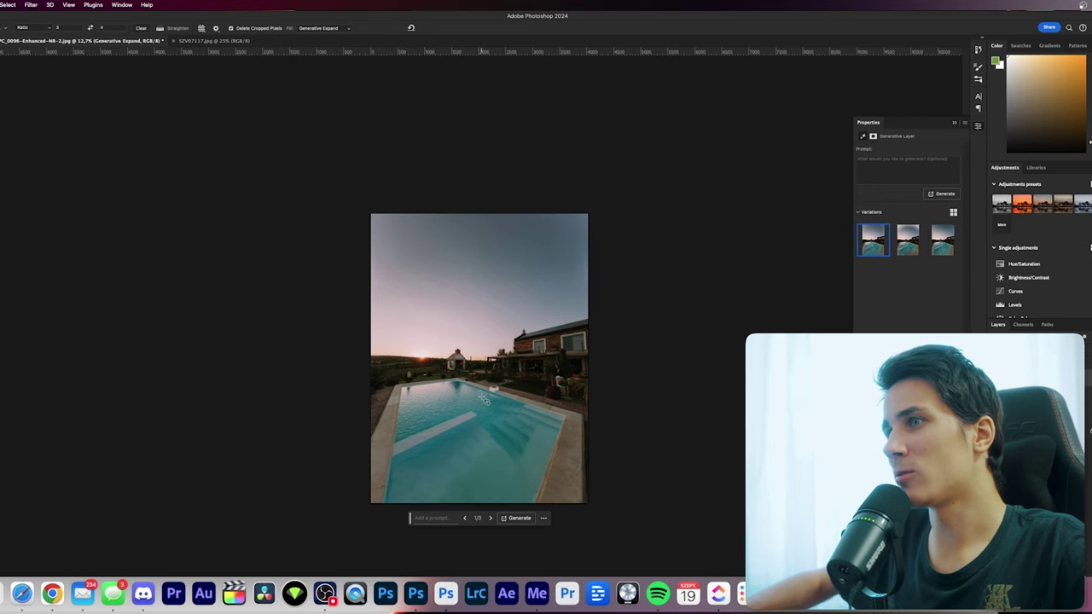
# Pan around the expanded portrait image to inspect the generated sky and pool.
pyautogui.scroll(3, 483, 400)
pyautogui.scroll(3, 484, 399)
pyautogui.hscroll(2, 484, 399)
pyautogui.hscroll(3, 484, 399)
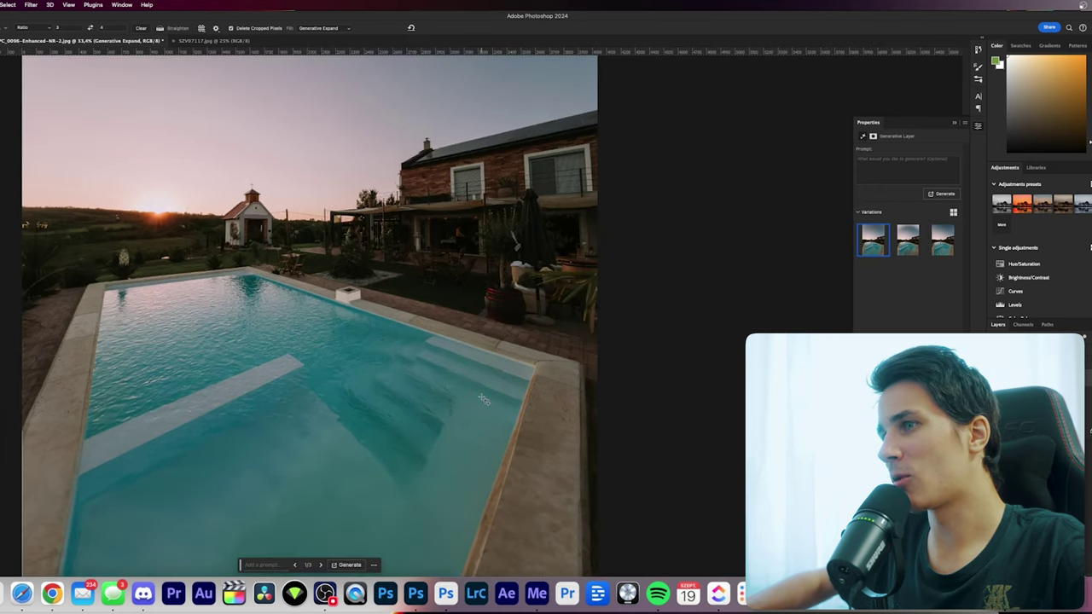
pyautogui.scroll(-5, 484, 399)
pyautogui.scroll(4, 484, 399)
pyautogui.hscroll(-2, 483, 399)
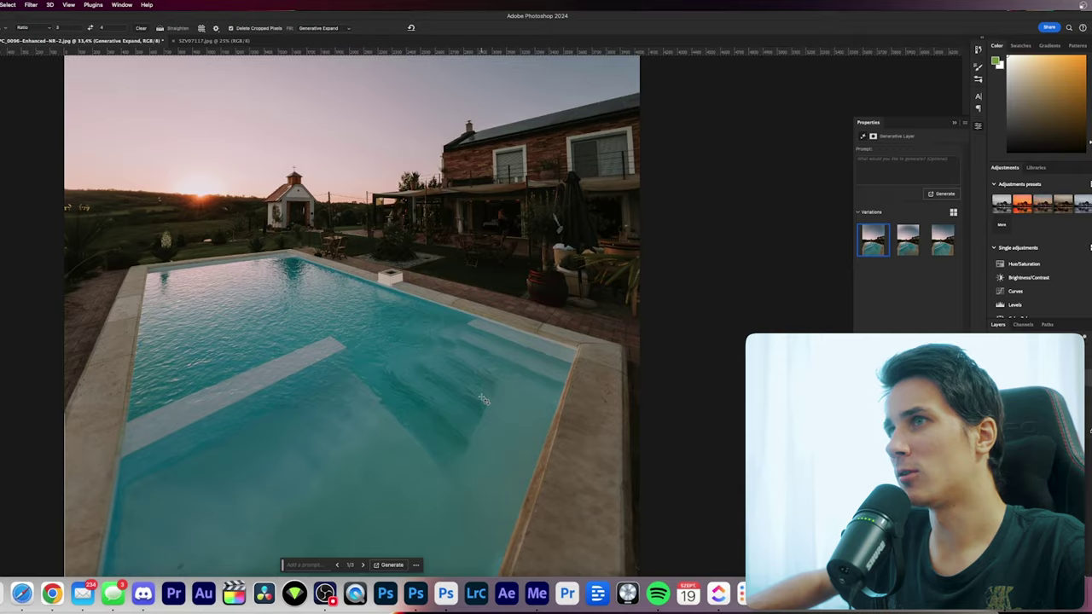
pyautogui.scroll(5, 484, 399)
pyautogui.hscroll(-2, 484, 399)
pyautogui.scroll(2, 483, 399)
pyautogui.hscroll(-3, 484, 399)
# Check the lower generated area, then bring Safari's Firefly plans page forward.
pyautogui.scroll(-5, 484, 399)
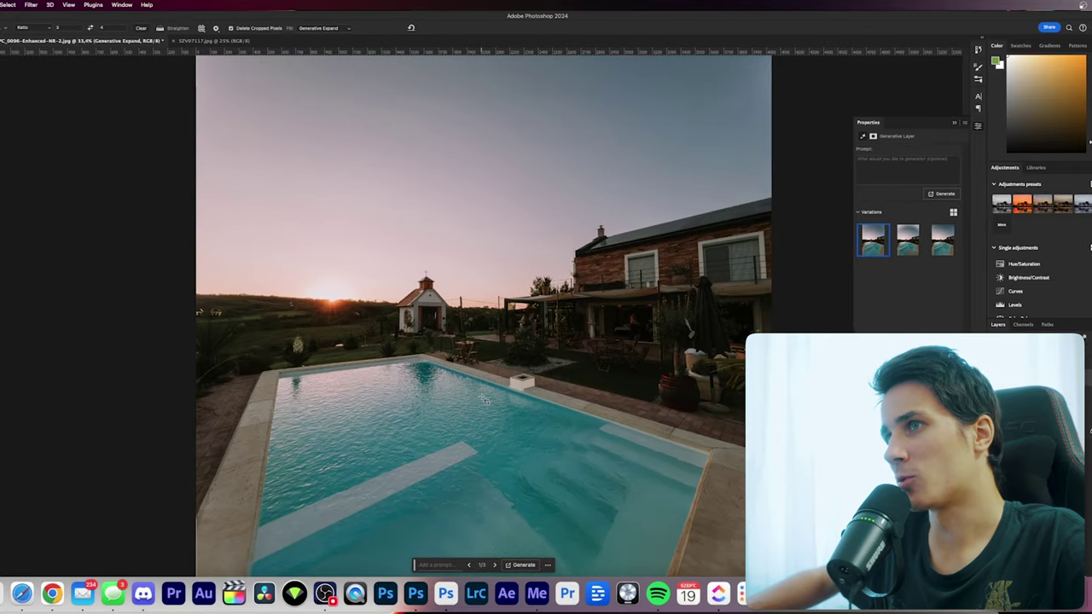
pyautogui.scroll(-5, 483, 399)
pyautogui.scroll(-5, 532, 417)
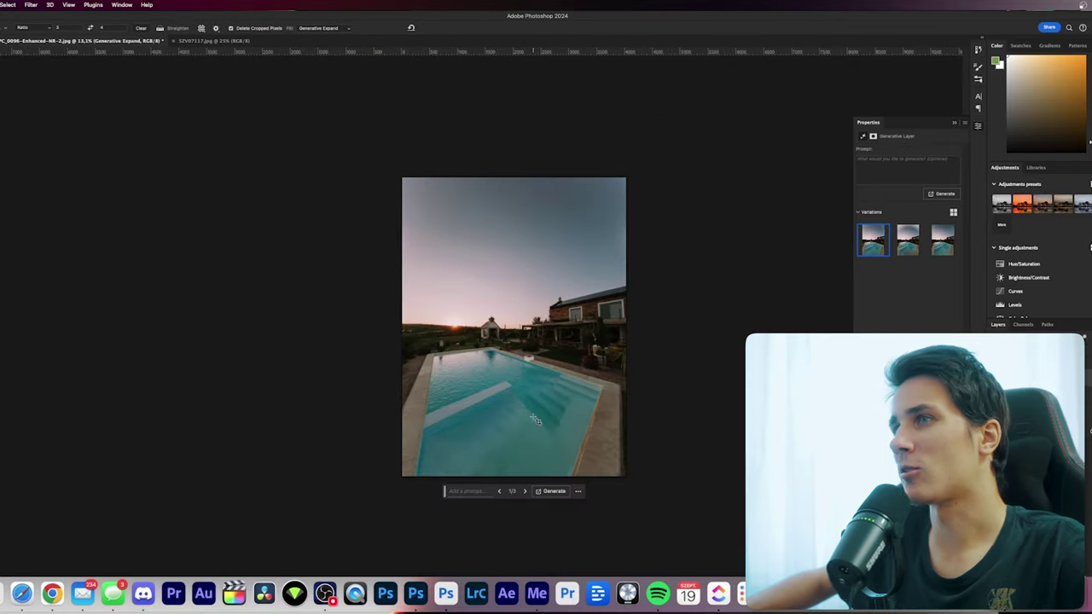
pyautogui.scroll(5, 535, 419)
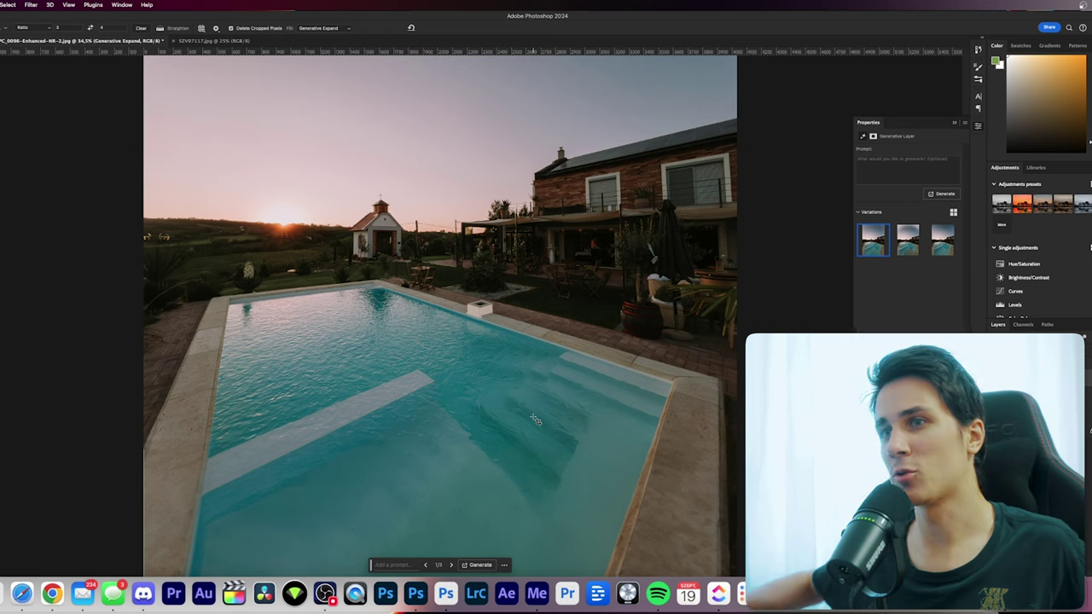
pyautogui.click(22, 593)
pyautogui.scroll(-2, 600, 240)
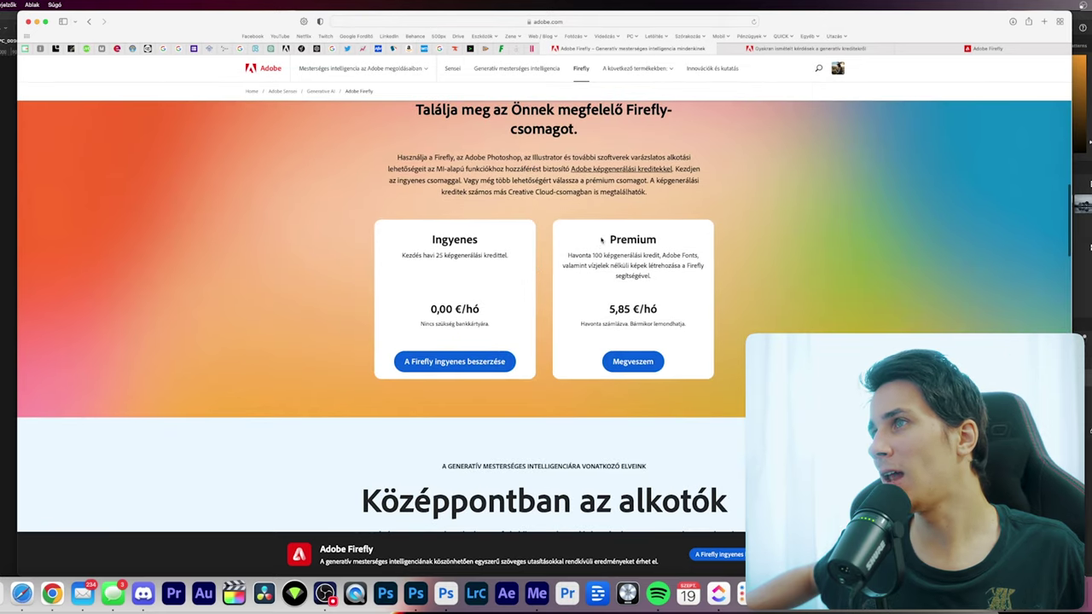
# Show the Adobe Firefly home page and browse cards like Szöveg képpé and 3D-ből kép.
pyautogui.click(987, 49)
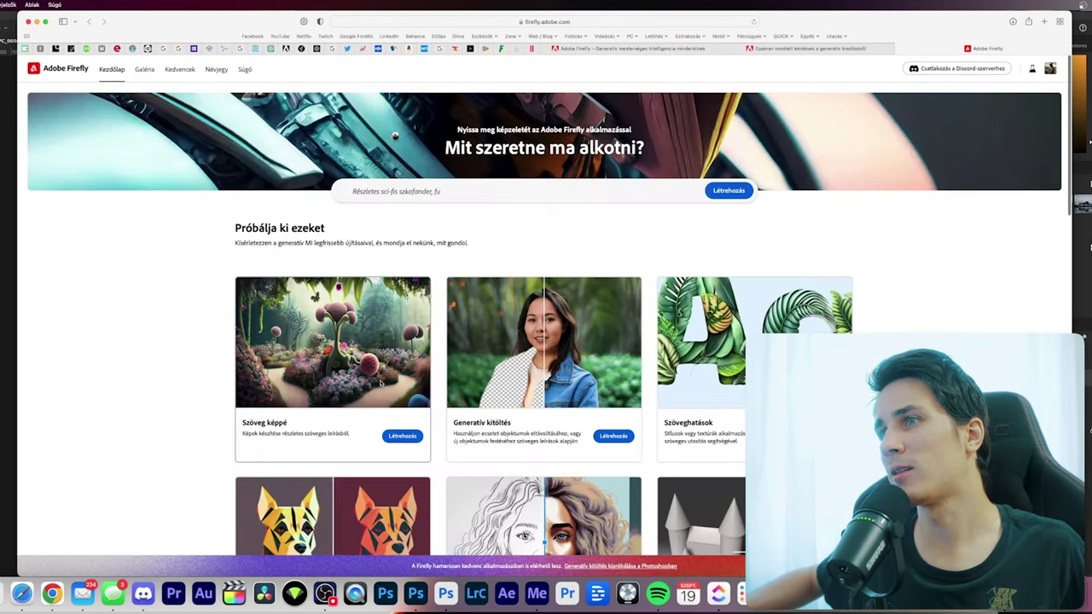
pyautogui.scroll(-5, 407, 372)
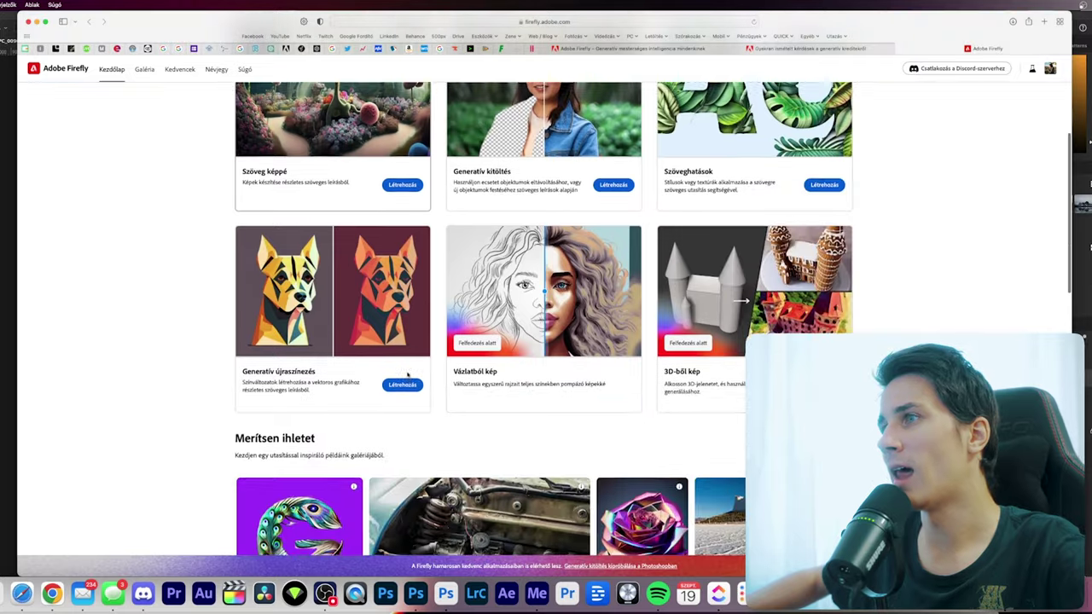
pyautogui.scroll(2, 491, 383)
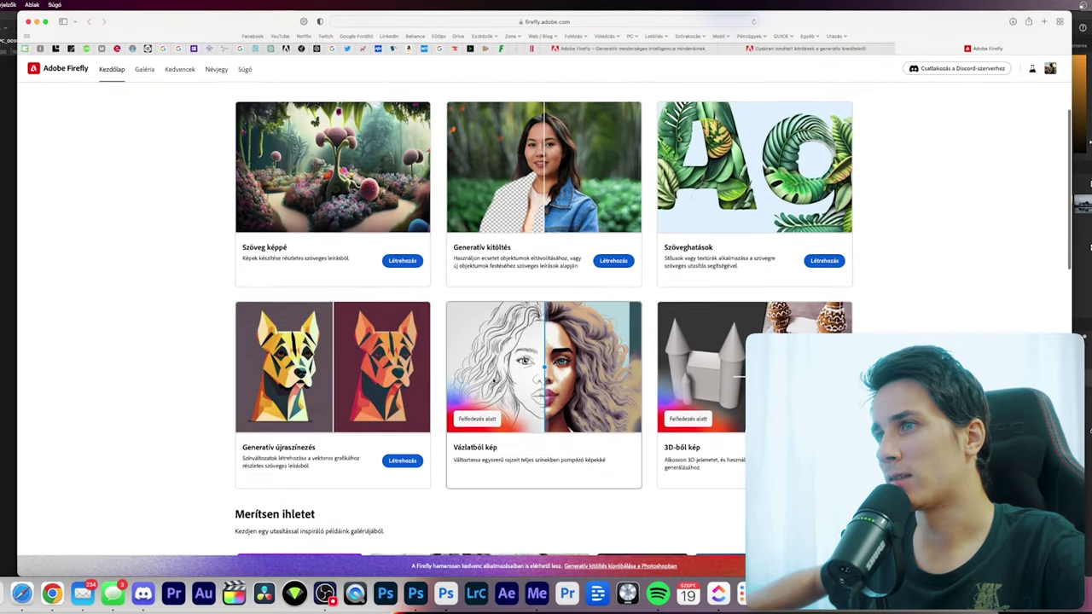
pyautogui.scroll(1, 300, 426)
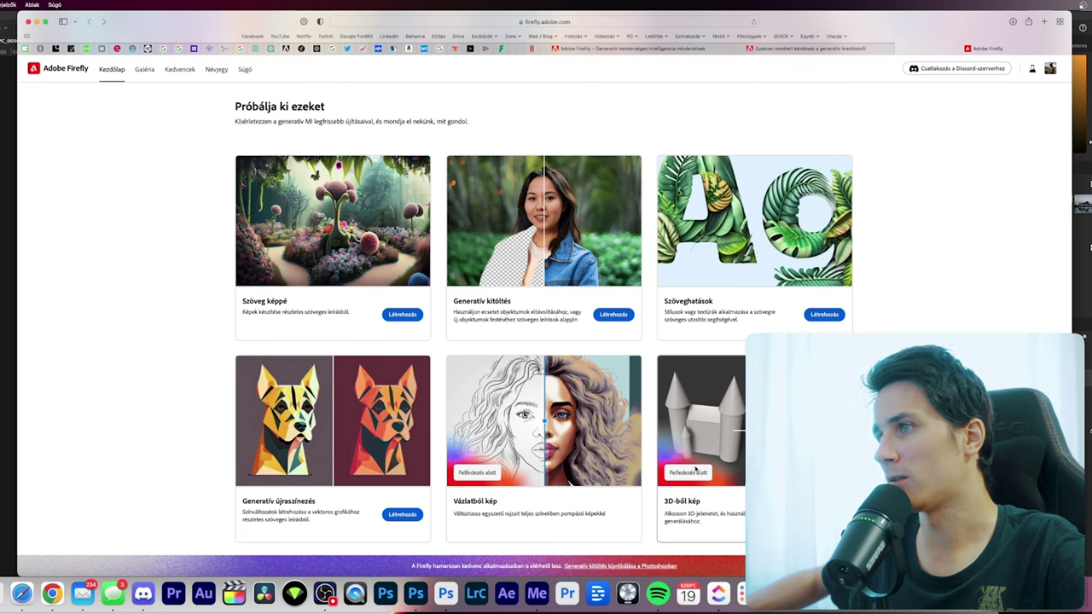
pyautogui.scroll(-5, 720, 447)
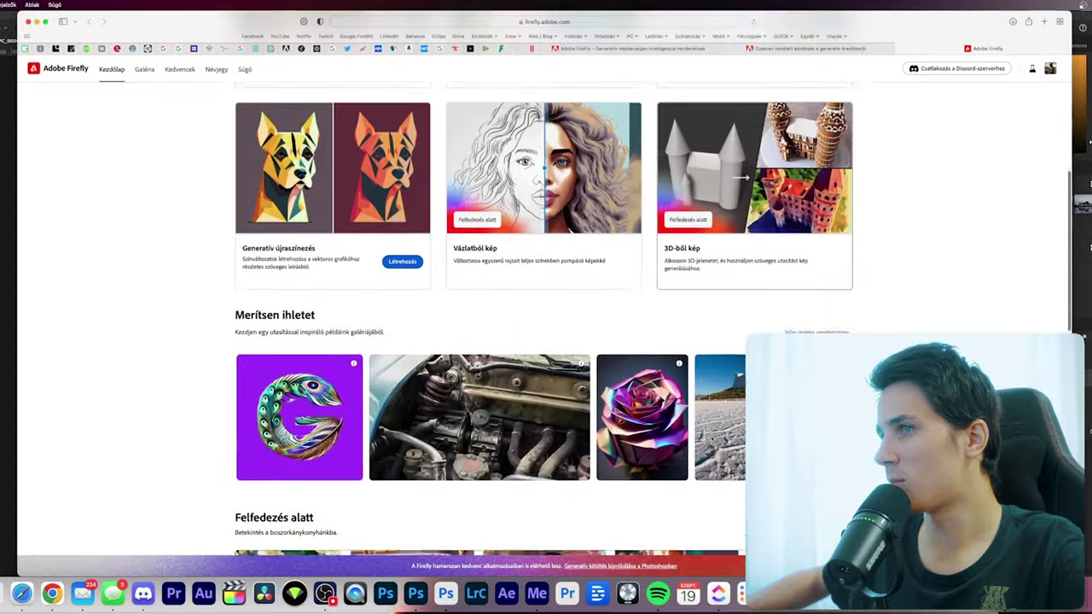
pyautogui.scroll(-3, 711, 440)
pyautogui.scroll(5, 711, 439)
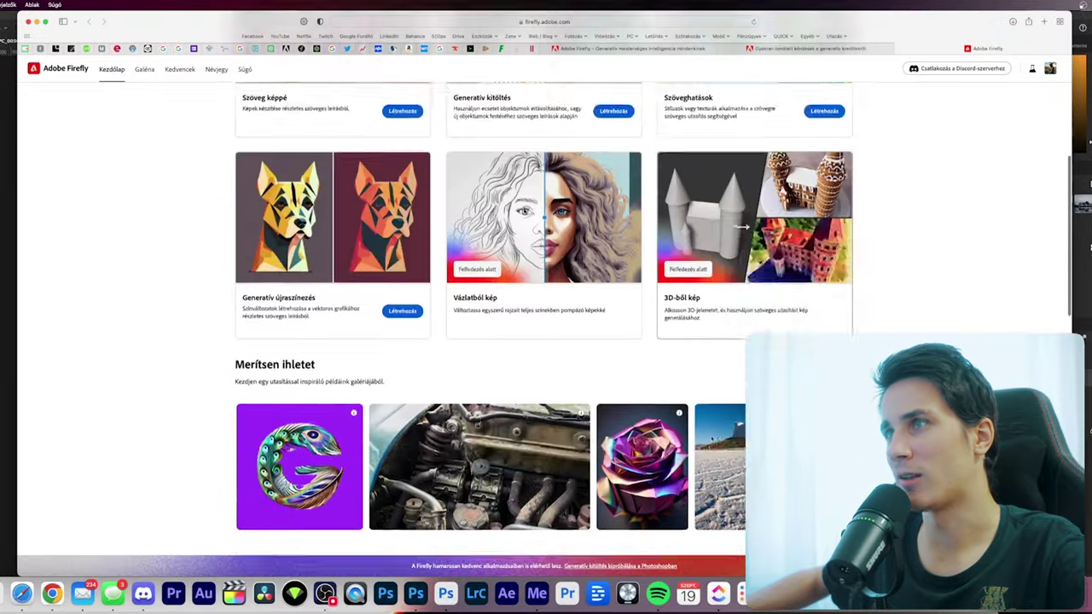
pyautogui.scroll(4, 711, 439)
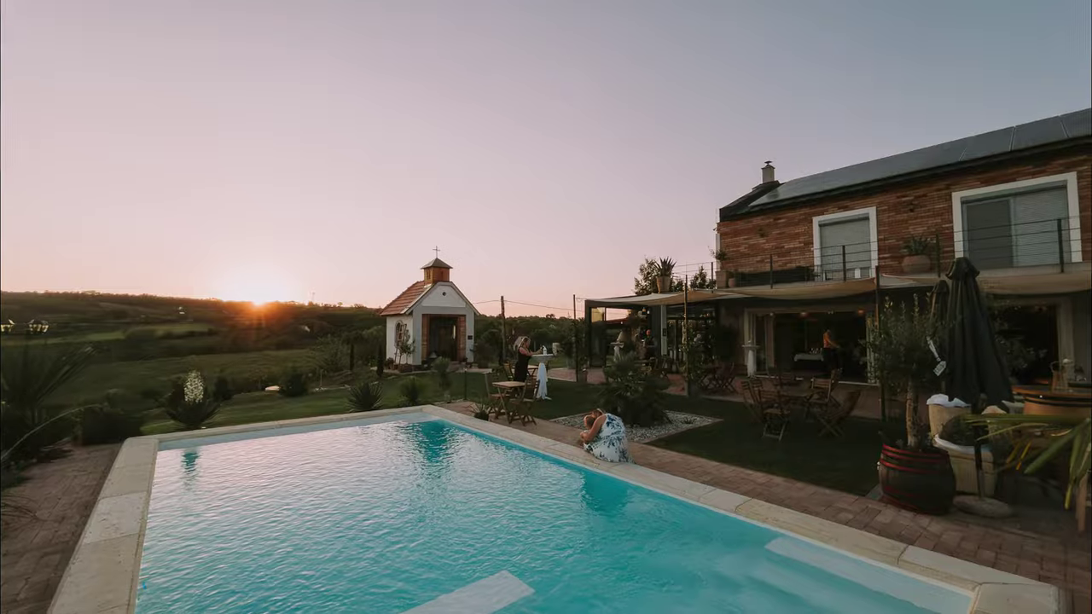